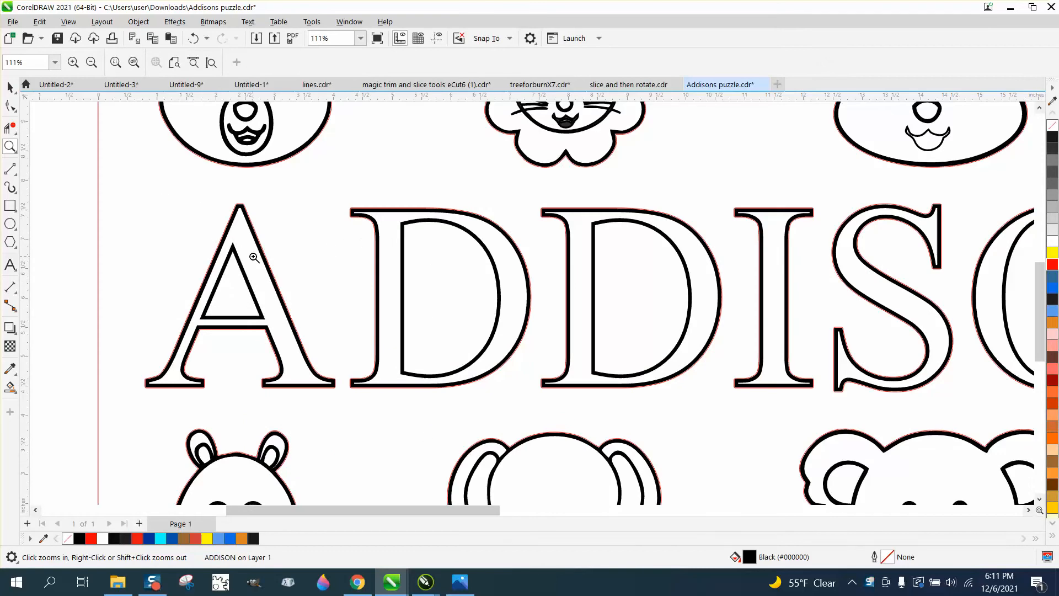
Step: Inspect the spacing and corner shape between the black letters and the red cut outlines at the base of the puzzle's A and D
{"action": "scroll", "coordinate": [255, 252], "scroll_direction": "down", "scroll_amount": 1}
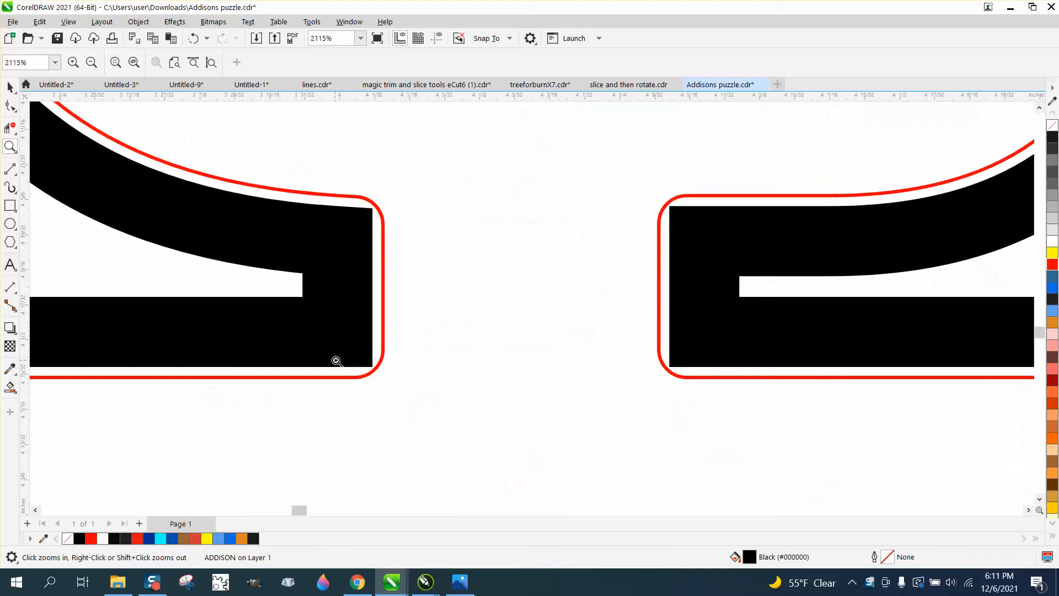
{"action": "left_click_drag", "start_coordinate": [311, 344], "coordinate": [331, 360]}
{"action": "scroll", "coordinate": [361, 295], "scroll_direction": "down", "scroll_amount": 6}
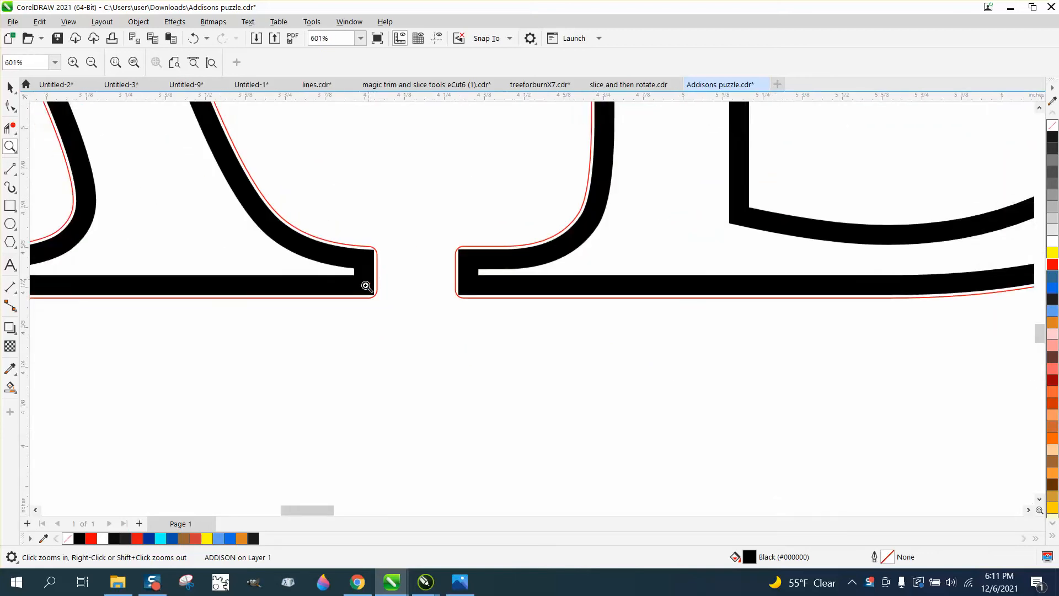
{"action": "scroll", "coordinate": [364, 308], "scroll_direction": "down", "scroll_amount": 8}
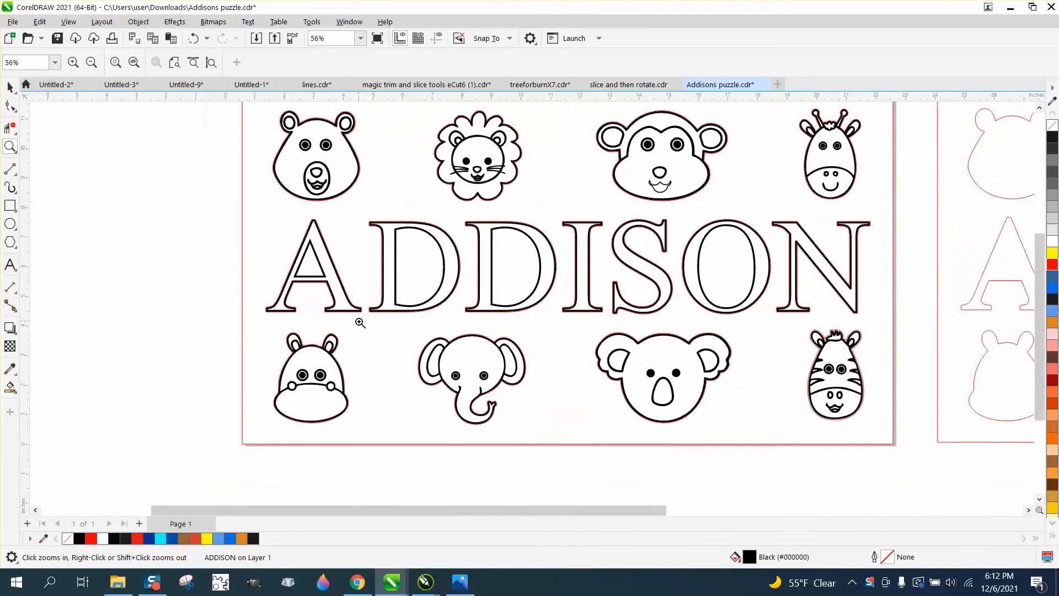
{"action": "scroll", "coordinate": [365, 338], "scroll_direction": "down", "scroll_amount": 1}
Step: Spread the Abstract Groovy and Cooper Black ADDISON texts farther apart above the puzzle panels
{"action": "left_click", "coordinate": [10, 84]}
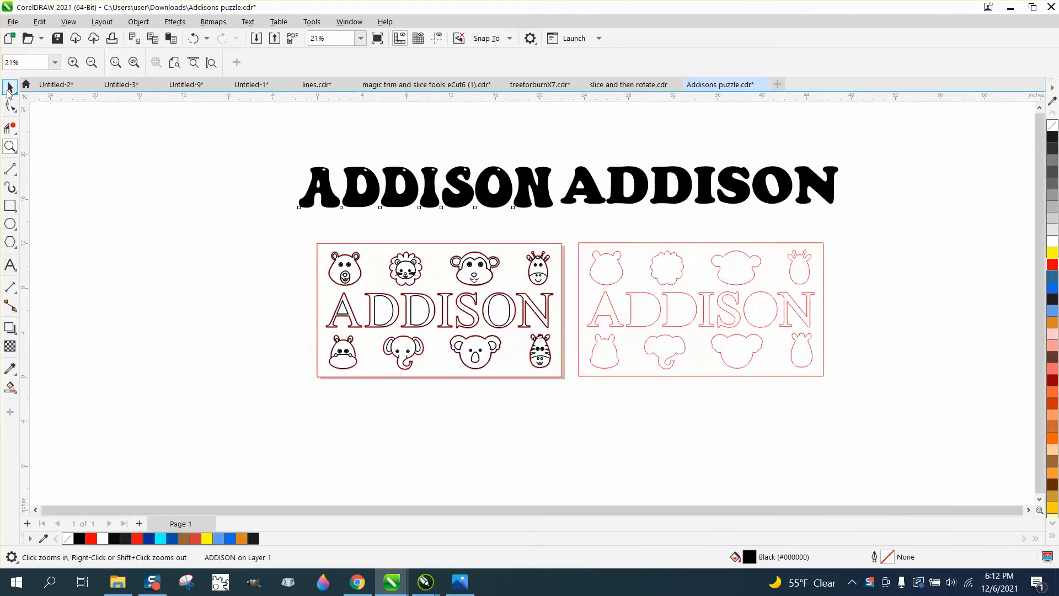
{"action": "left_click_drag", "start_coordinate": [687, 175], "coordinate": [708, 176]}
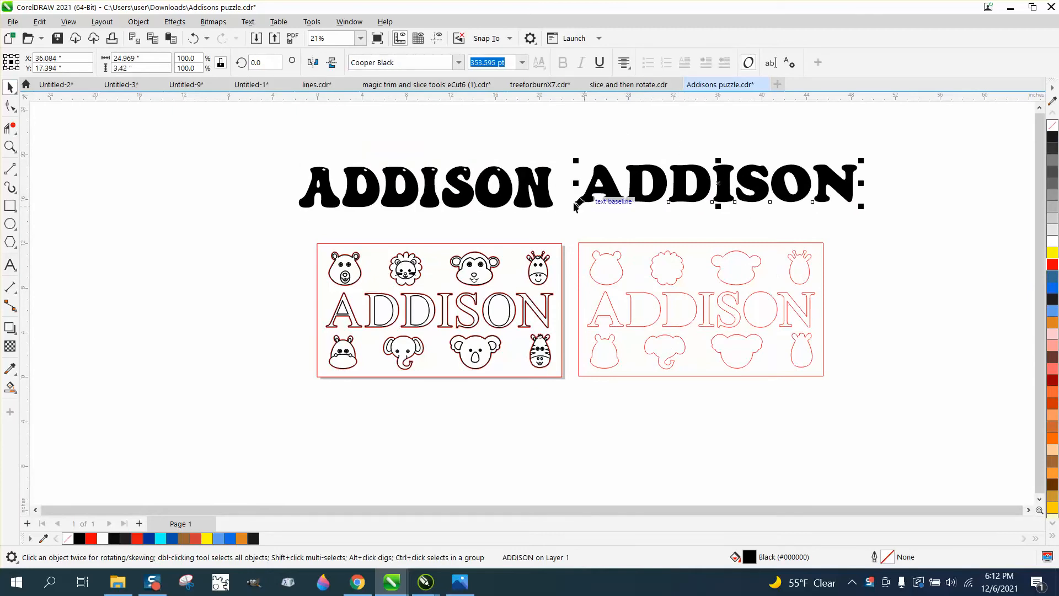
{"action": "left_click_drag", "start_coordinate": [544, 195], "coordinate": [536, 193]}
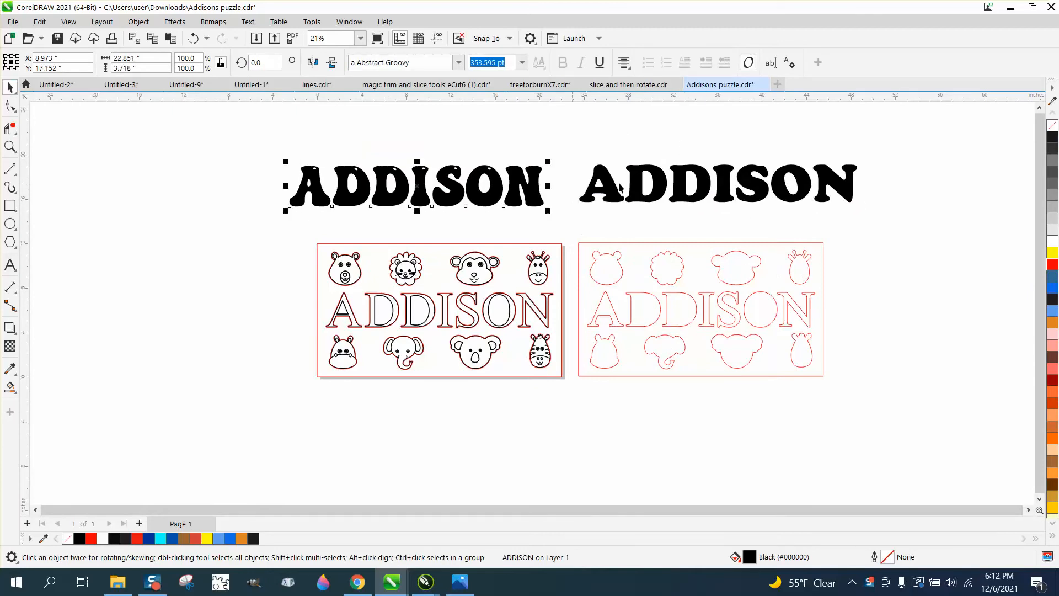
{"action": "left_click", "coordinate": [661, 186]}
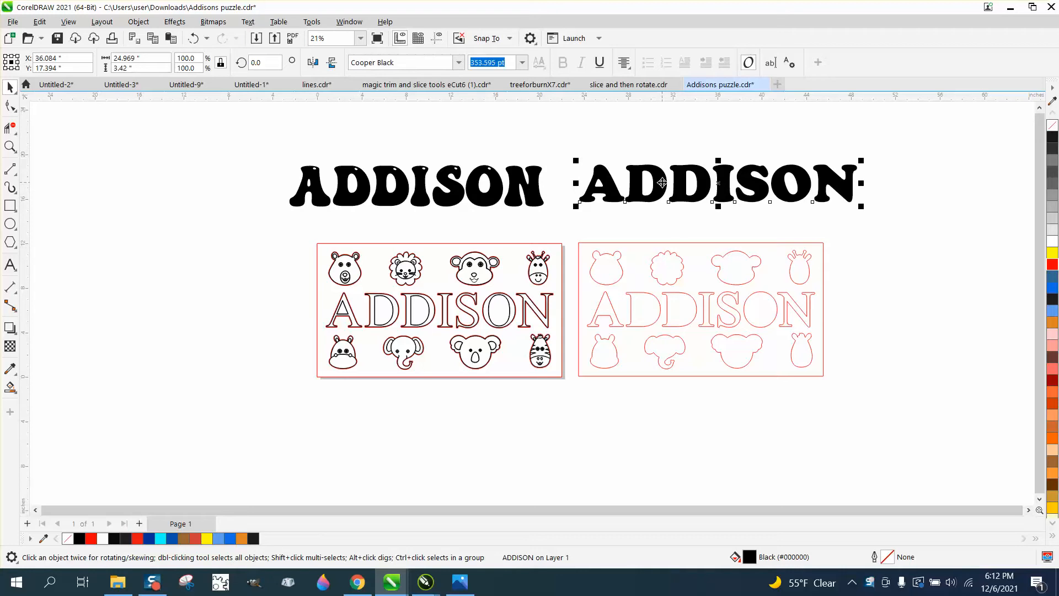
Step: Remove the fill from the Abstract Groovy ADDISON text and give it a dark gray #1A1A1A outline
{"action": "left_click", "coordinate": [533, 184]}
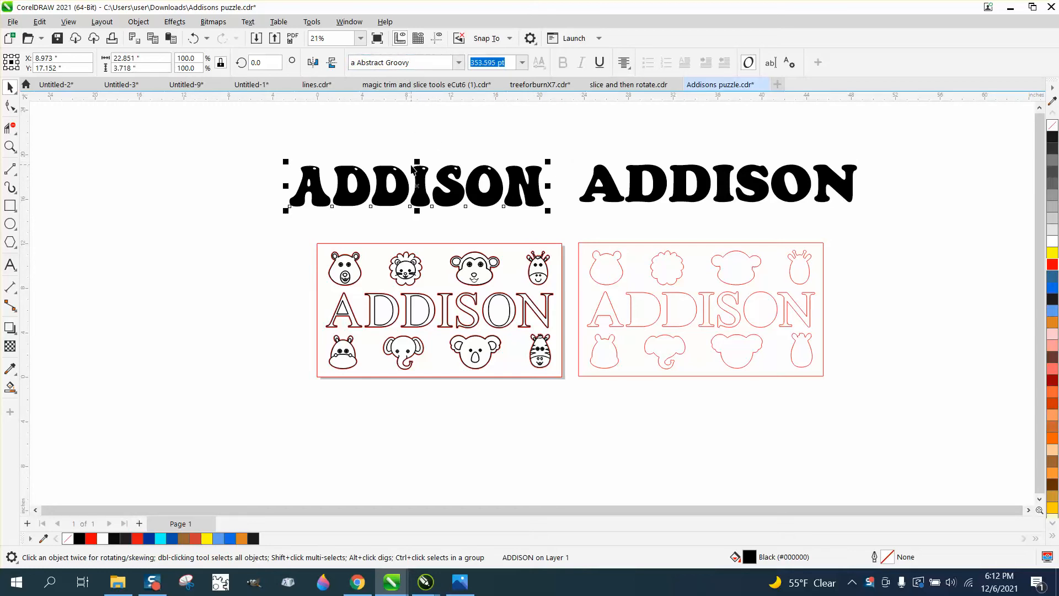
{"action": "left_click", "coordinate": [1052, 127]}
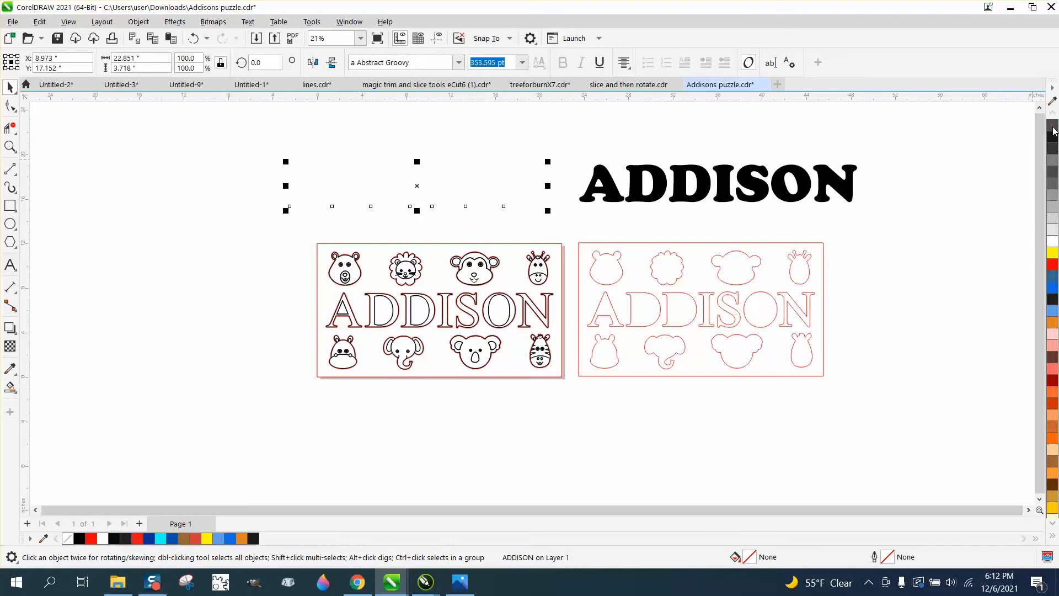
{"action": "right_click", "coordinate": [1053, 138]}
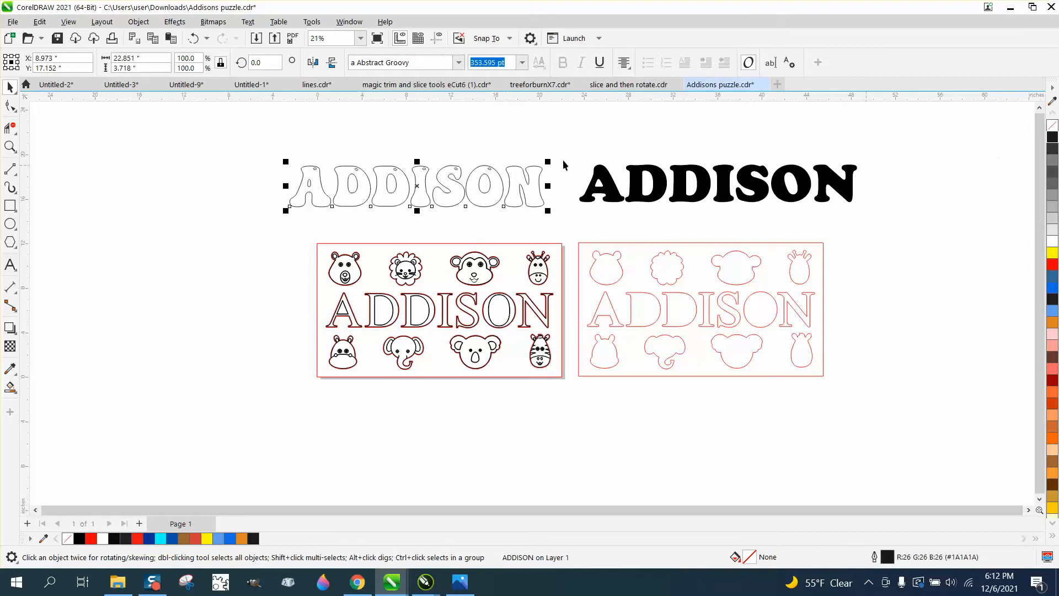
Step: Convert the Abstract Groovy ADDISON text to curves and break the curve apart
{"action": "left_click", "coordinate": [139, 22]}
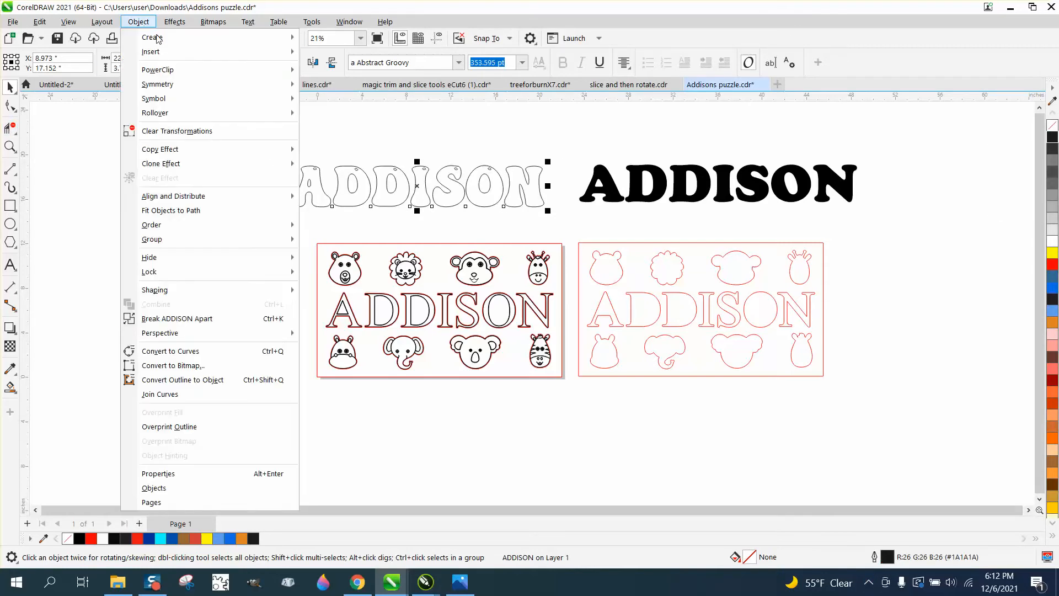
{"action": "left_click", "coordinate": [182, 352]}
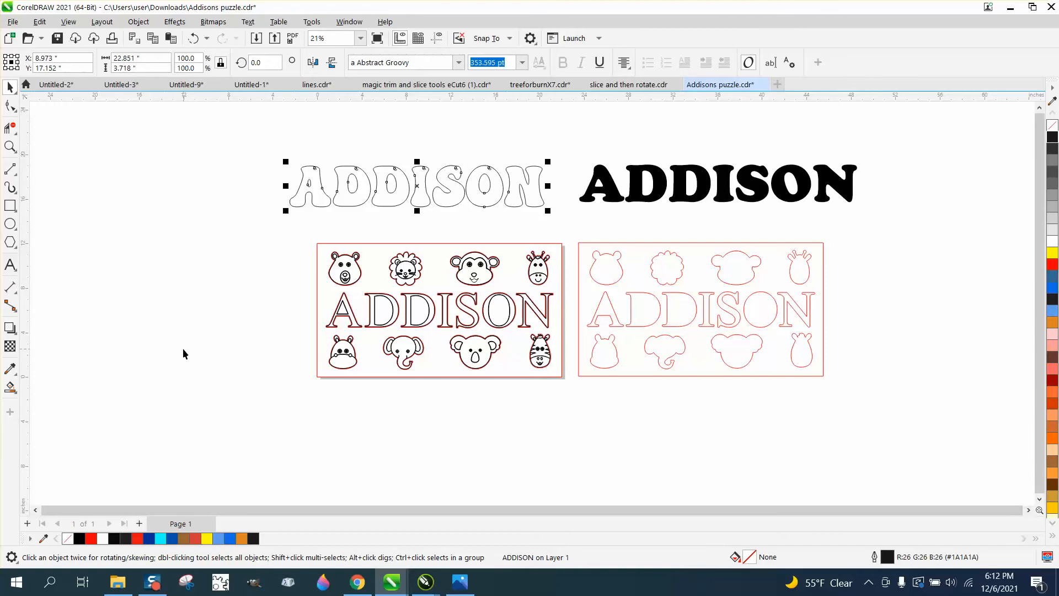
{"action": "left_click", "coordinate": [138, 22]}
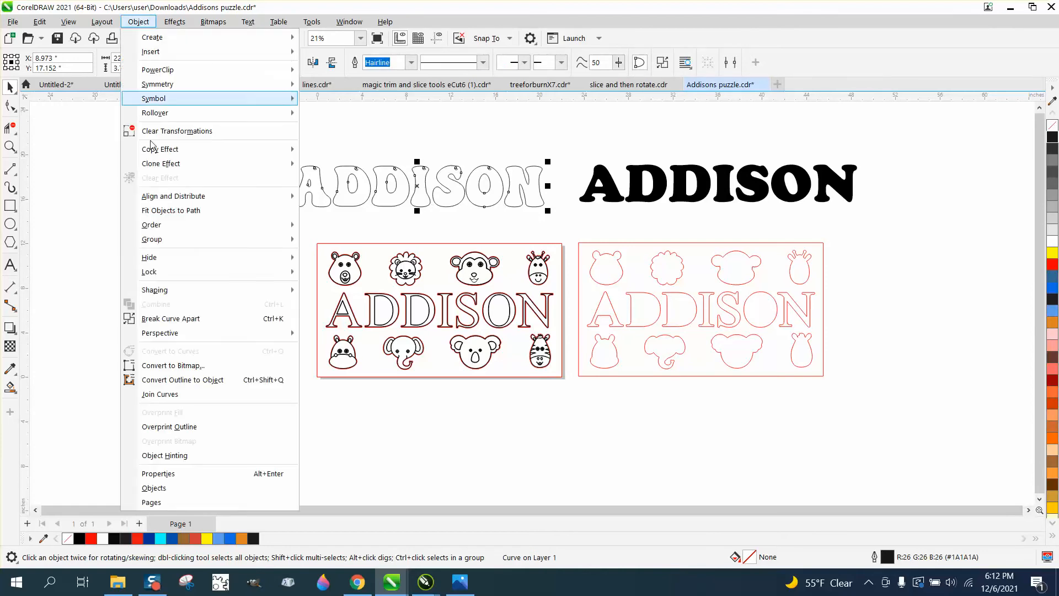
{"action": "left_click", "coordinate": [164, 318]}
Step: Delete the small oval highlights inside the outlined A, both Ds, I, S and O
{"action": "left_click", "coordinate": [9, 146]}
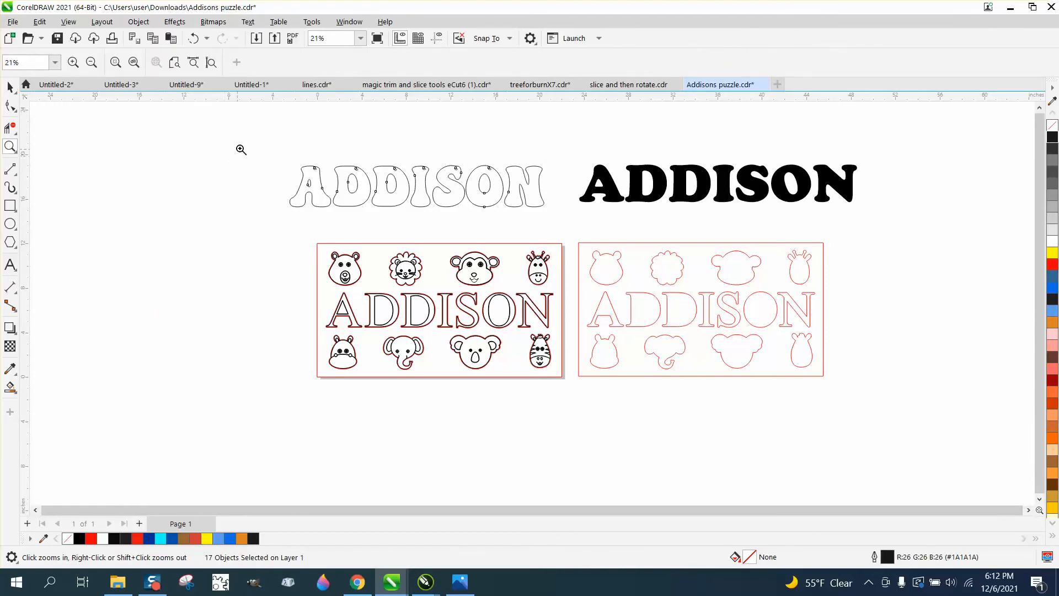
{"action": "left_click_drag", "start_coordinate": [257, 157], "coordinate": [708, 264]}
{"action": "left_click", "coordinate": [9, 87]}
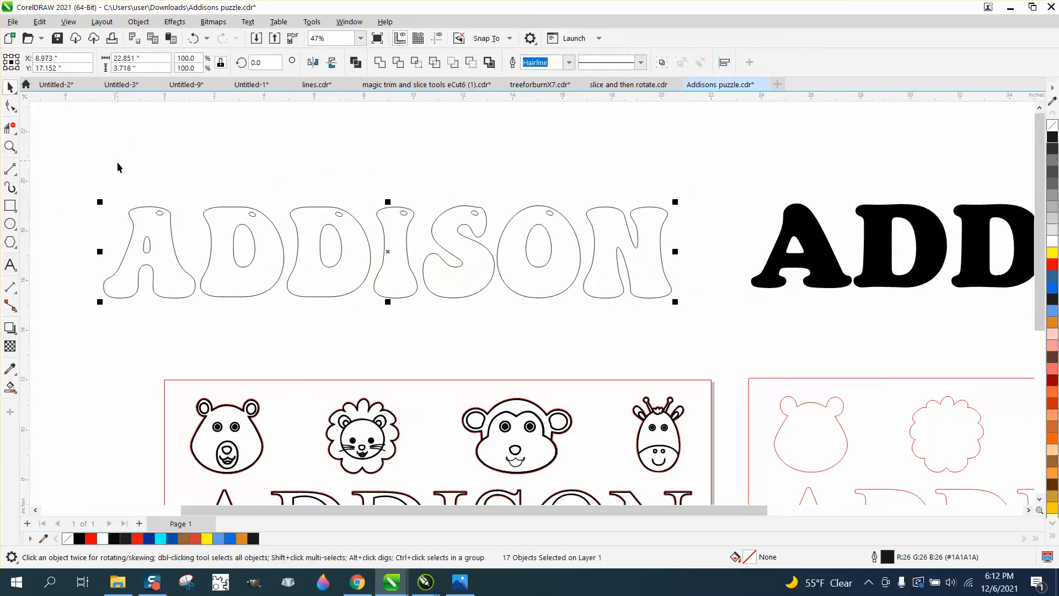
{"action": "left_click_drag", "start_coordinate": [121, 174], "coordinate": [174, 220]}
{"action": "left_click", "coordinate": [201, 190]}
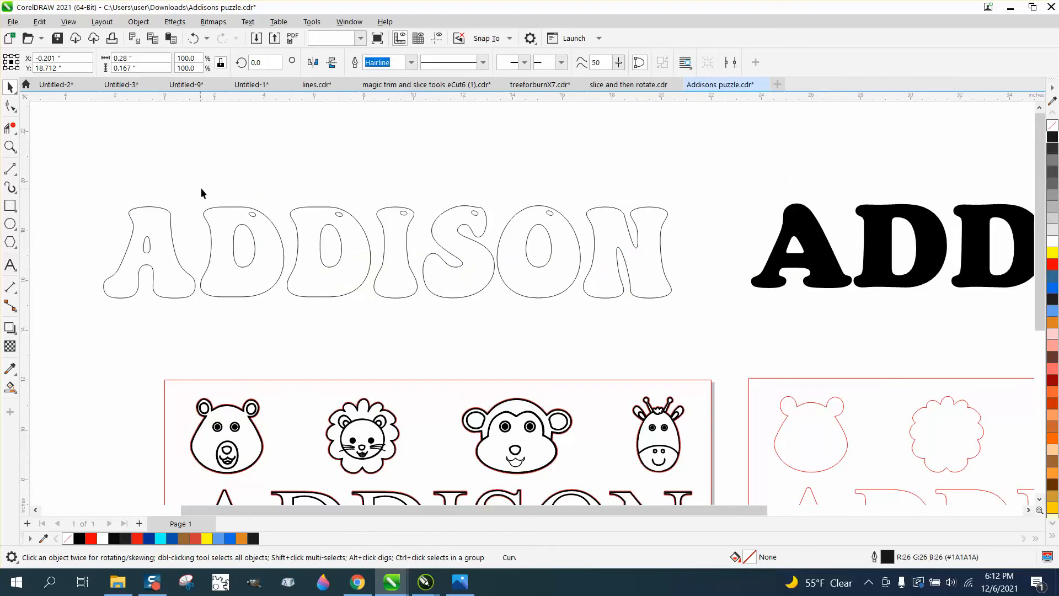
{"action": "left_click_drag", "start_coordinate": [216, 190], "coordinate": [260, 219]}
{"action": "key", "text": "Delete"}
{"action": "left_click_drag", "start_coordinate": [329, 200], "coordinate": [347, 225]}
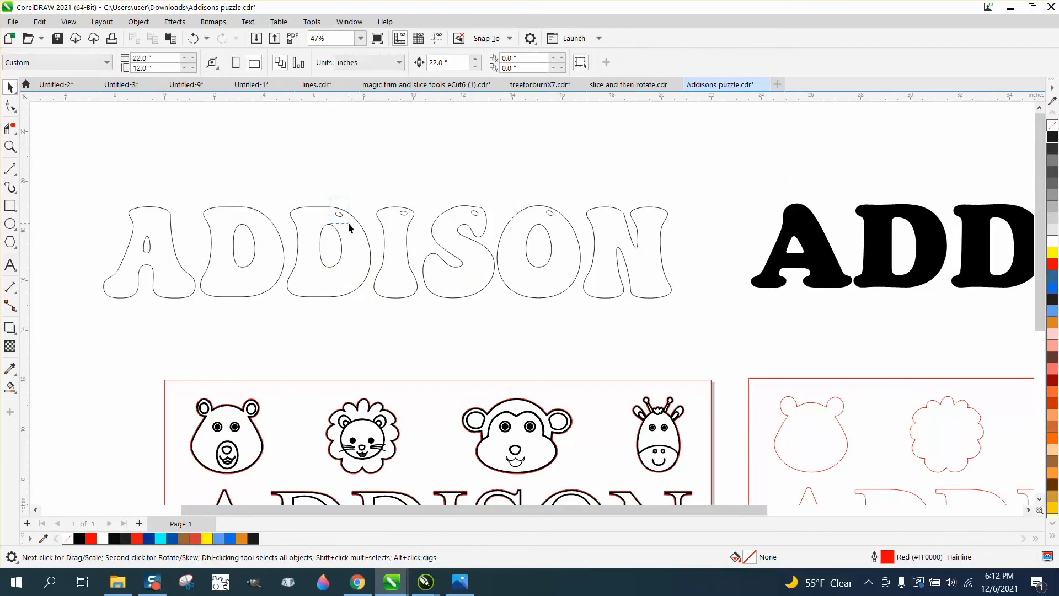
{"action": "key", "text": "Delete"}
{"action": "left_click_drag", "start_coordinate": [396, 199], "coordinate": [413, 223]}
{"action": "key", "text": "Delete"}
{"action": "left_click_drag", "start_coordinate": [472, 207], "coordinate": [485, 228]}
{"action": "left_click", "coordinate": [193, 38]}
{"action": "key", "text": "Delete"}
{"action": "left_click_drag", "start_coordinate": [526, 195], "coordinate": [557, 218]}
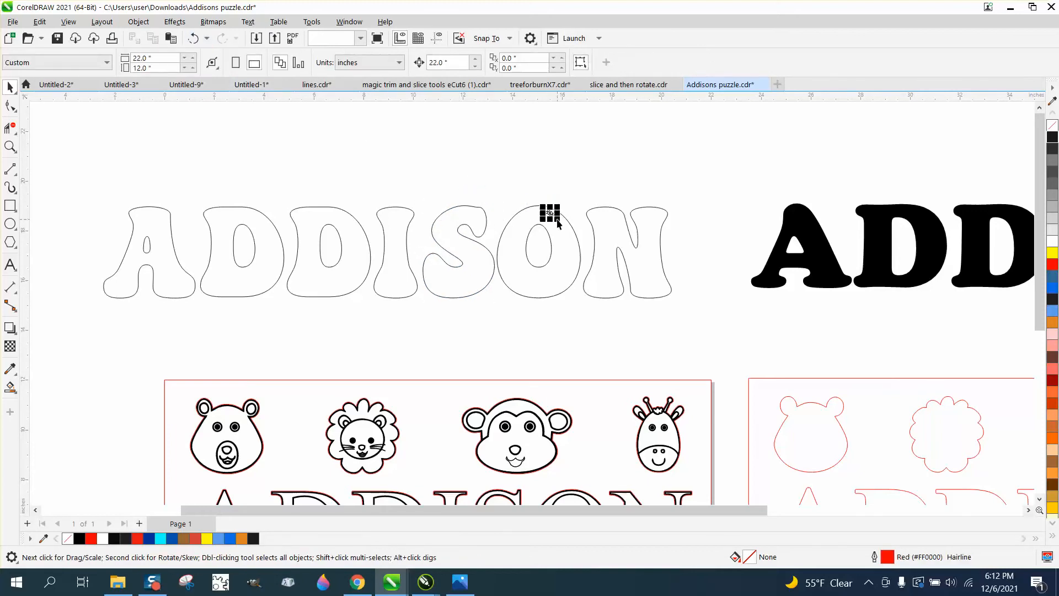
{"action": "key", "text": "Delete"}
Step: Set the outline color of all the Abstract Groovy ADDISON letter curves to red
{"action": "scroll", "coordinate": [334, 228], "scroll_direction": "down", "scroll_amount": 1}
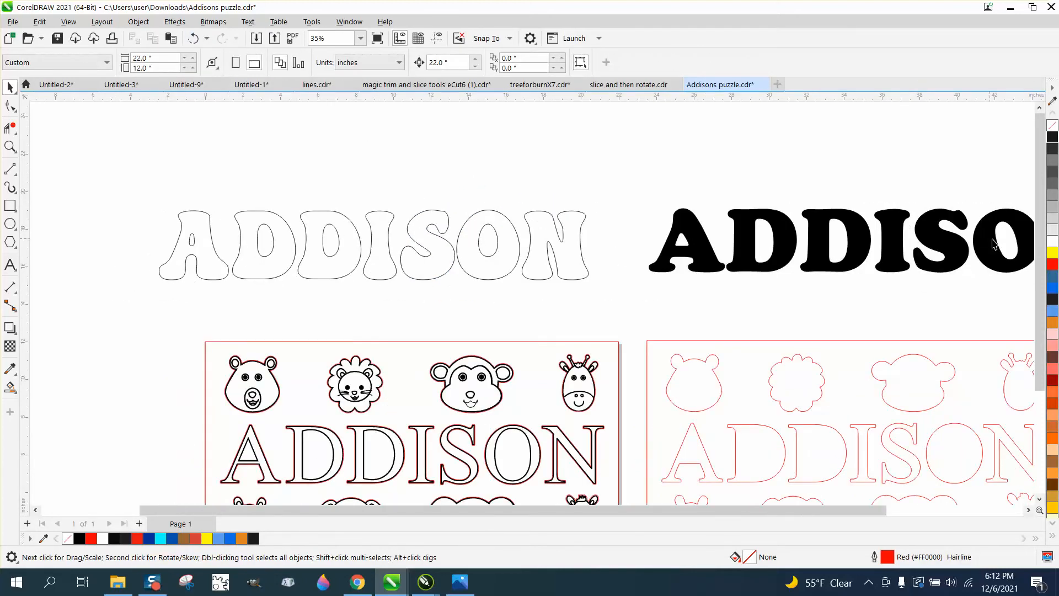
{"action": "left_click_drag", "start_coordinate": [419, 257], "coordinate": [631, 306]}
{"action": "right_click", "coordinate": [1052, 264]}
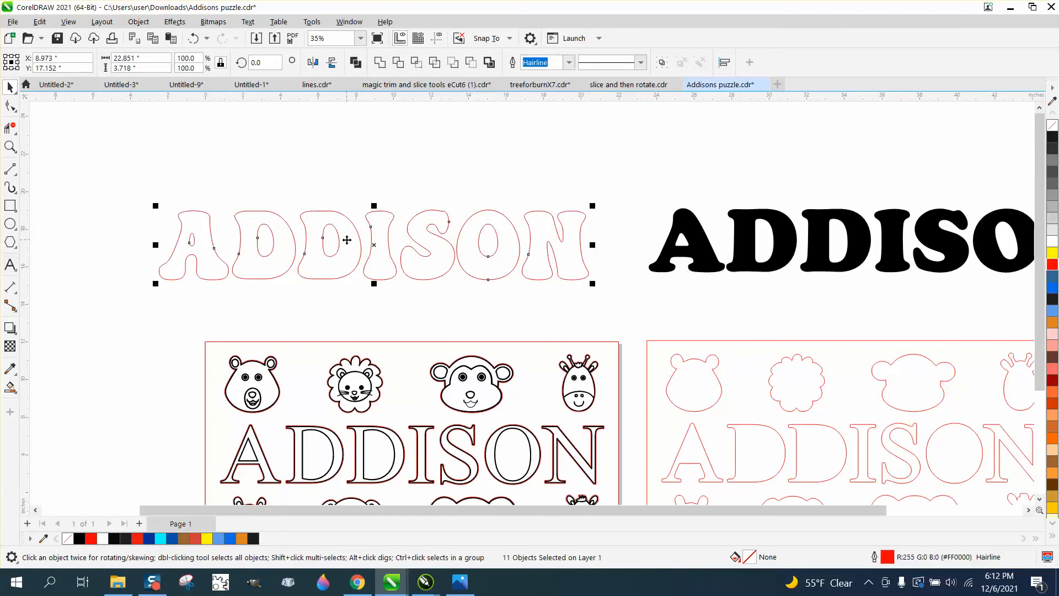
Step: Group the red ADDISON letter curves into one object
{"action": "scroll", "coordinate": [346, 240], "scroll_direction": "down", "scroll_amount": 1}
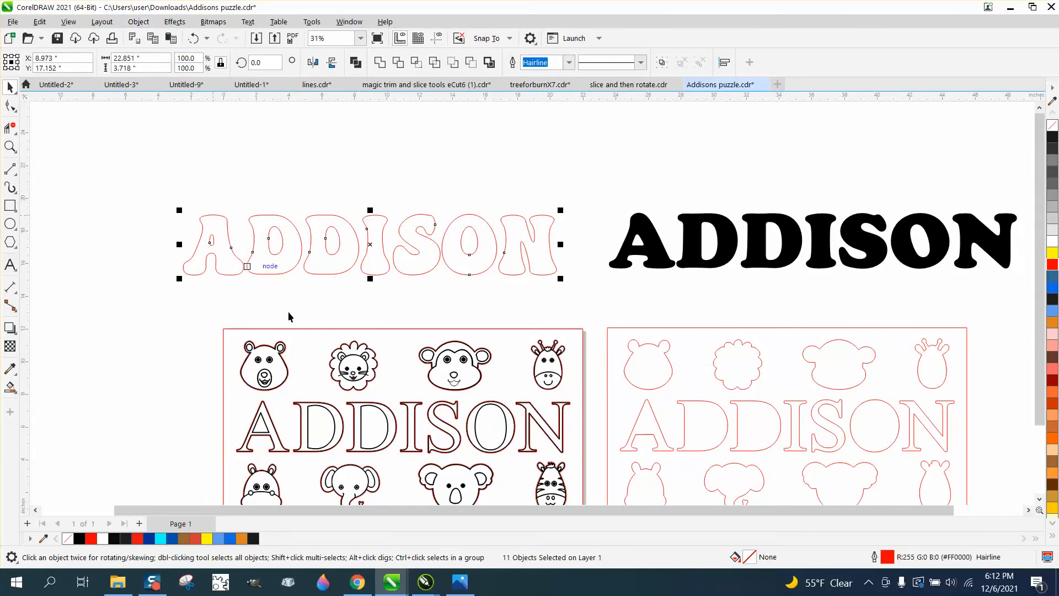
{"action": "left_click", "coordinate": [138, 21]}
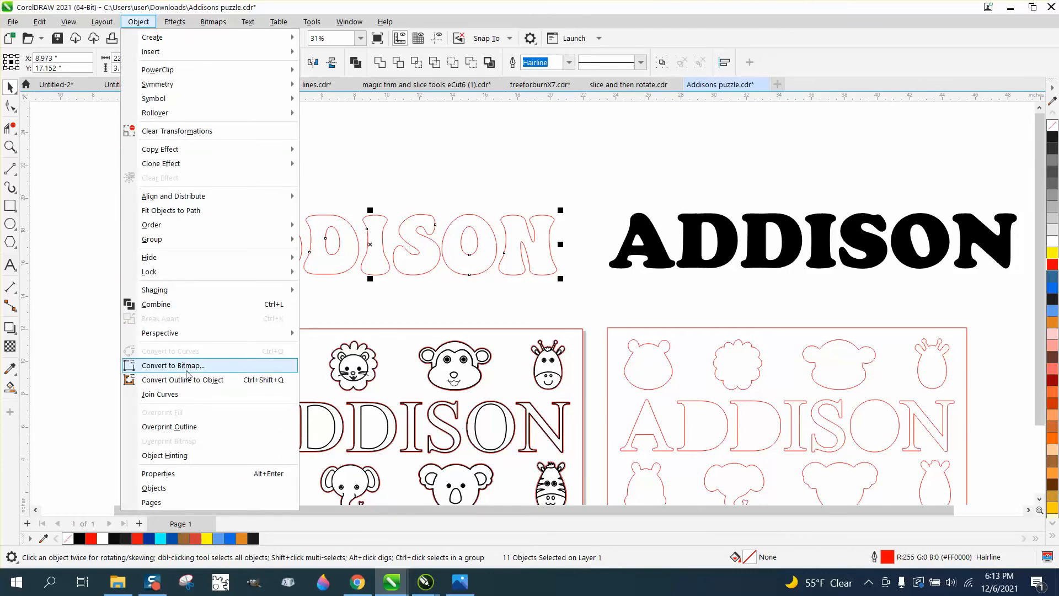
{"action": "mouse_move", "coordinate": [170, 240]}
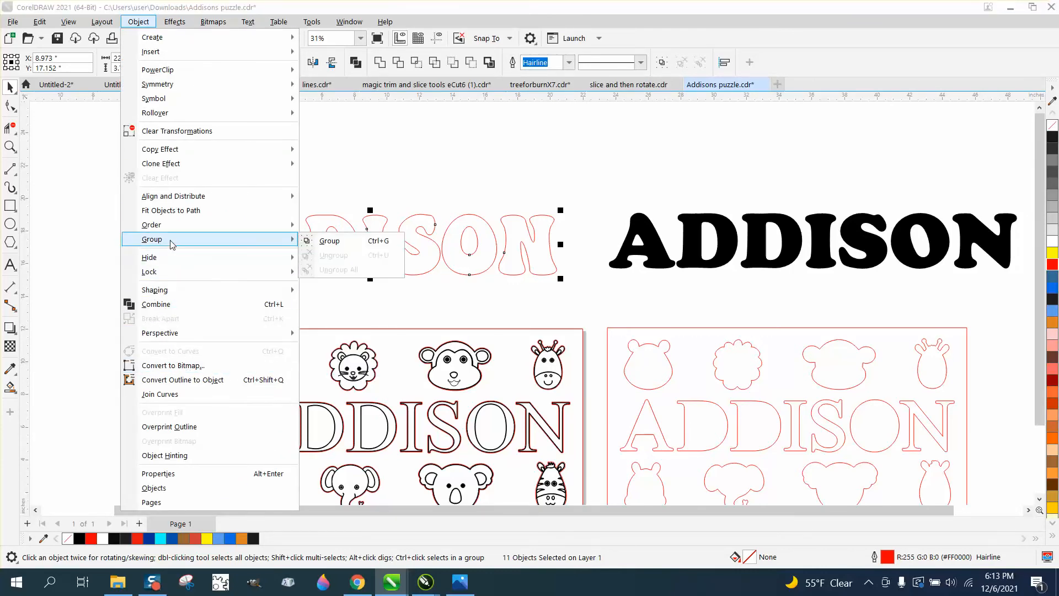
{"action": "left_click", "coordinate": [321, 246]}
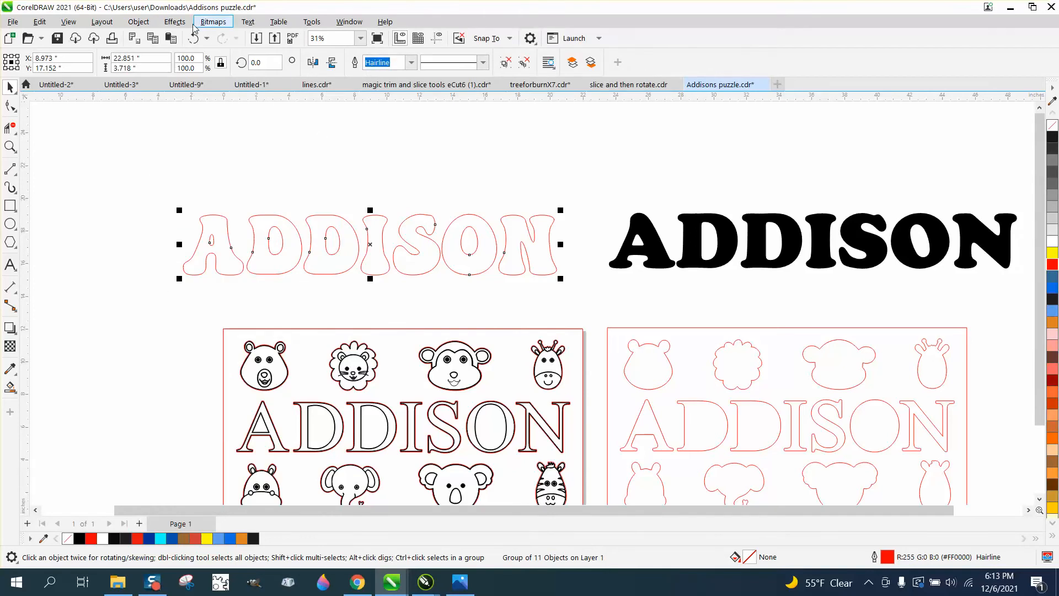
Step: Apply a one-step inside contour with a 0.2-inch offset to the grouped red ADDISON letters
{"action": "left_click", "coordinate": [174, 21]}
{"action": "left_click", "coordinate": [190, 317]}
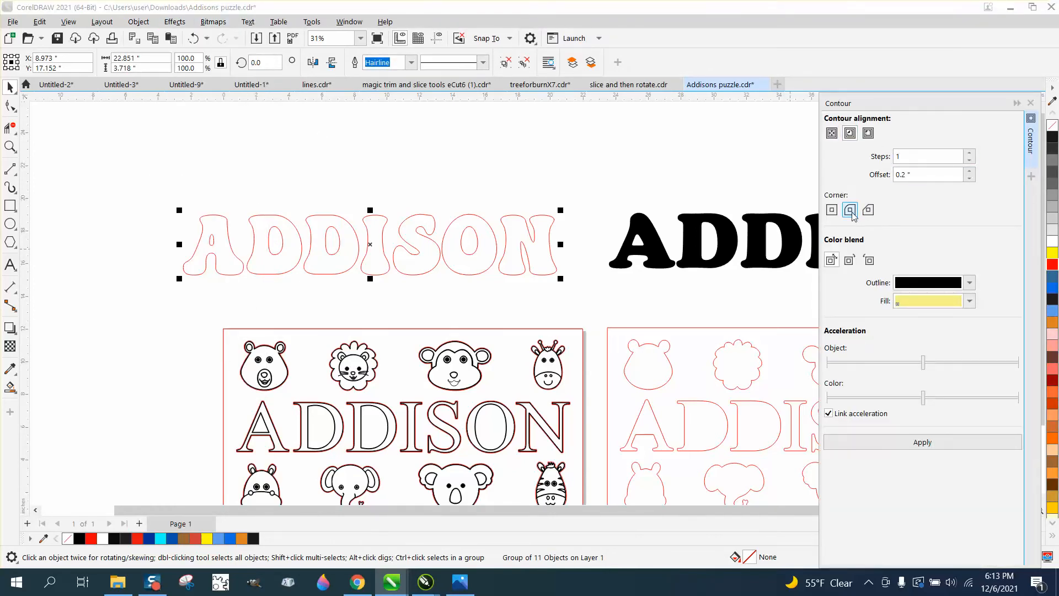
{"action": "left_click", "coordinate": [930, 444]}
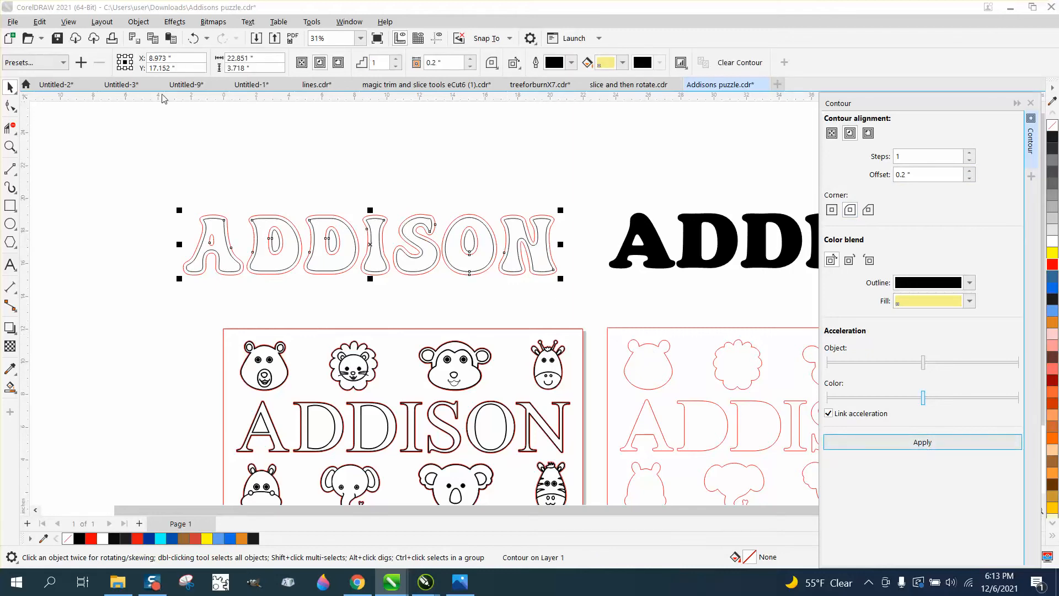
Step: Break the contour apart and move the inner black letter outlines 22 inches up, away from the red ones
{"action": "left_click", "coordinate": [147, 27]}
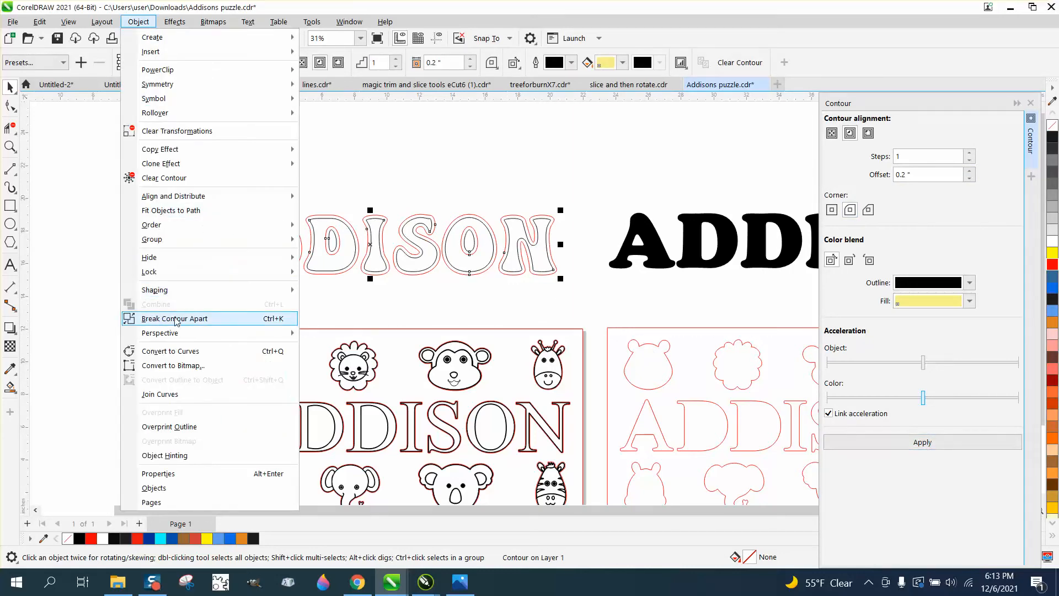
{"action": "left_click", "coordinate": [178, 320]}
{"action": "left_click", "coordinate": [308, 154]}
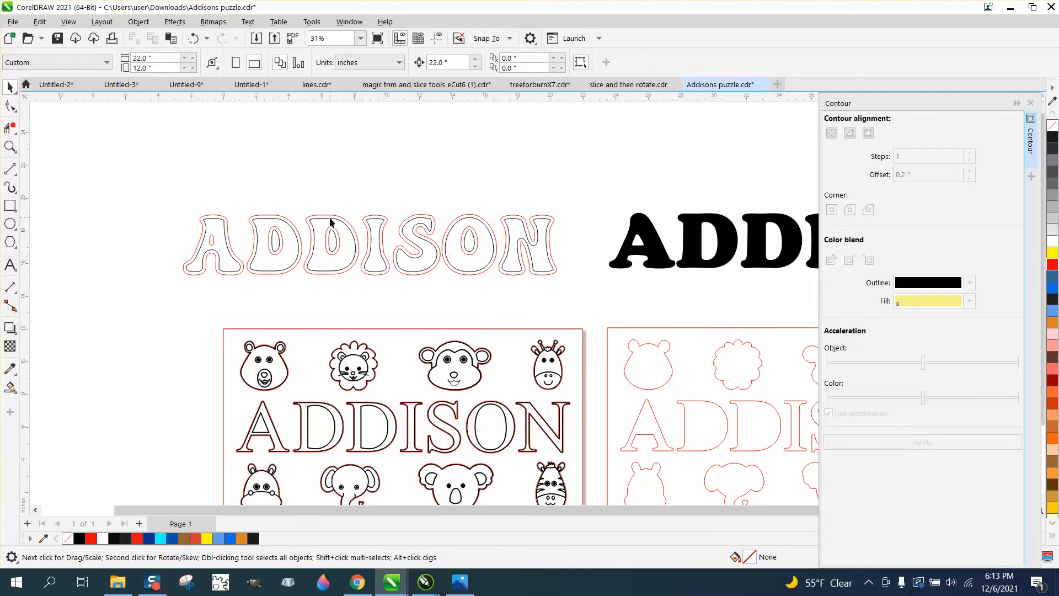
{"action": "left_click", "coordinate": [329, 222]}
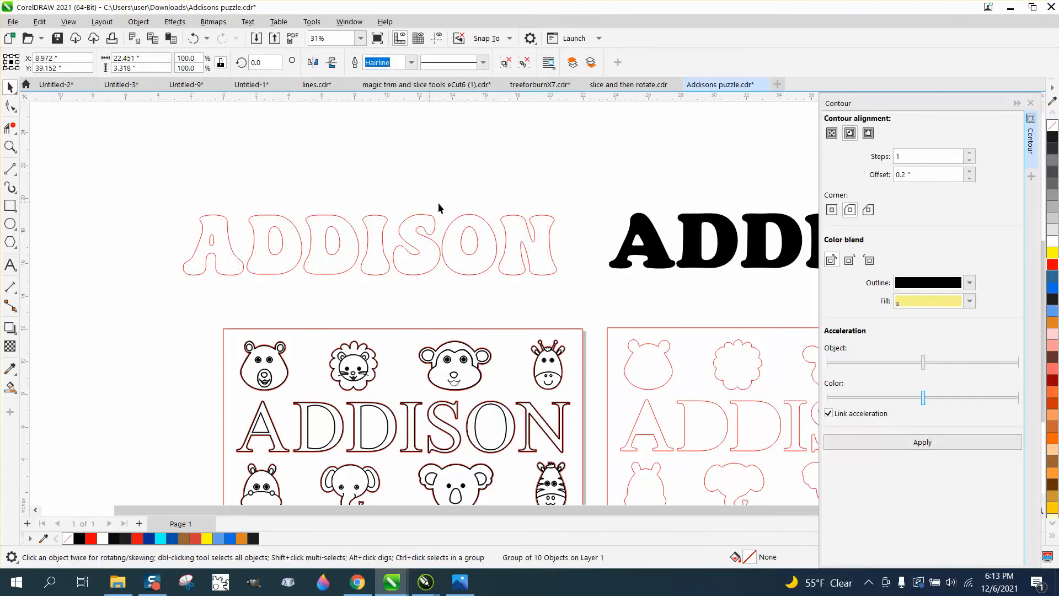
{"action": "scroll", "coordinate": [465, 265], "scroll_direction": "down", "scroll_amount": 3}
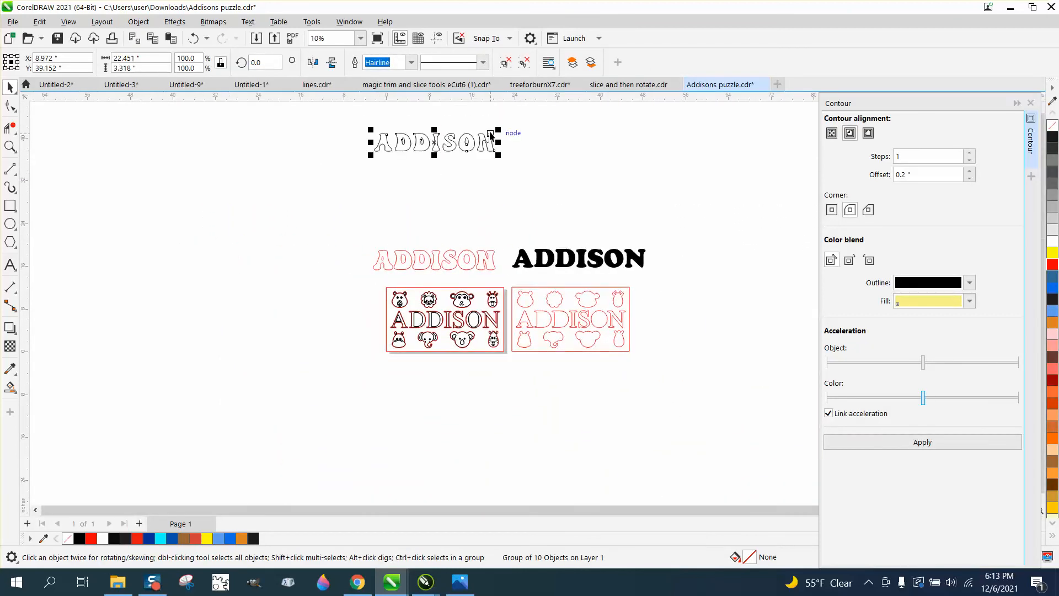
Step: Set the inner black letter outlines to a width of 0.125 in and move them back inside the red letters
{"action": "left_click", "coordinate": [413, 63]}
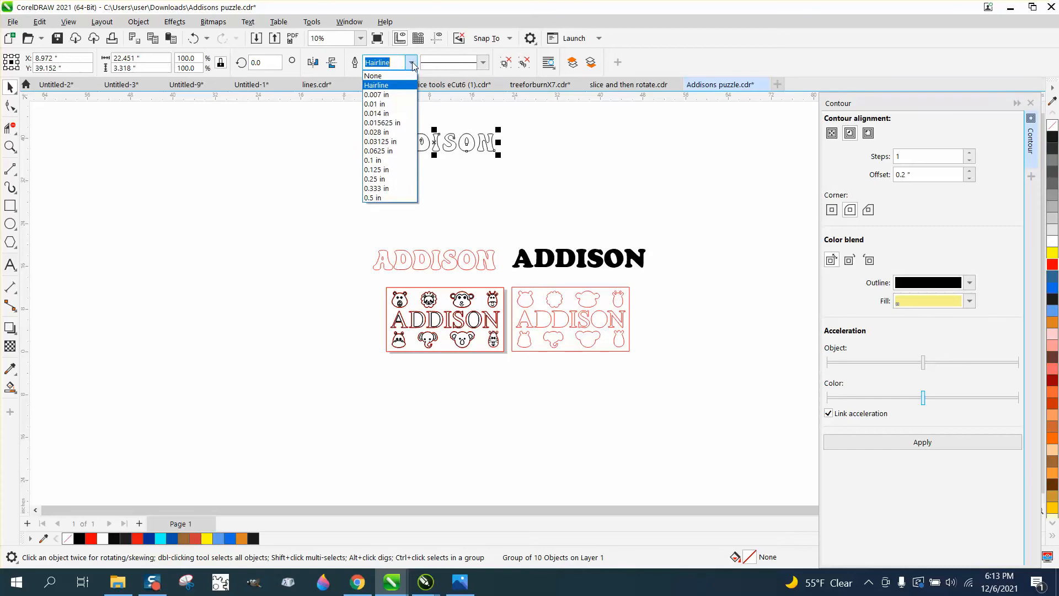
{"action": "left_click", "coordinate": [373, 172]}
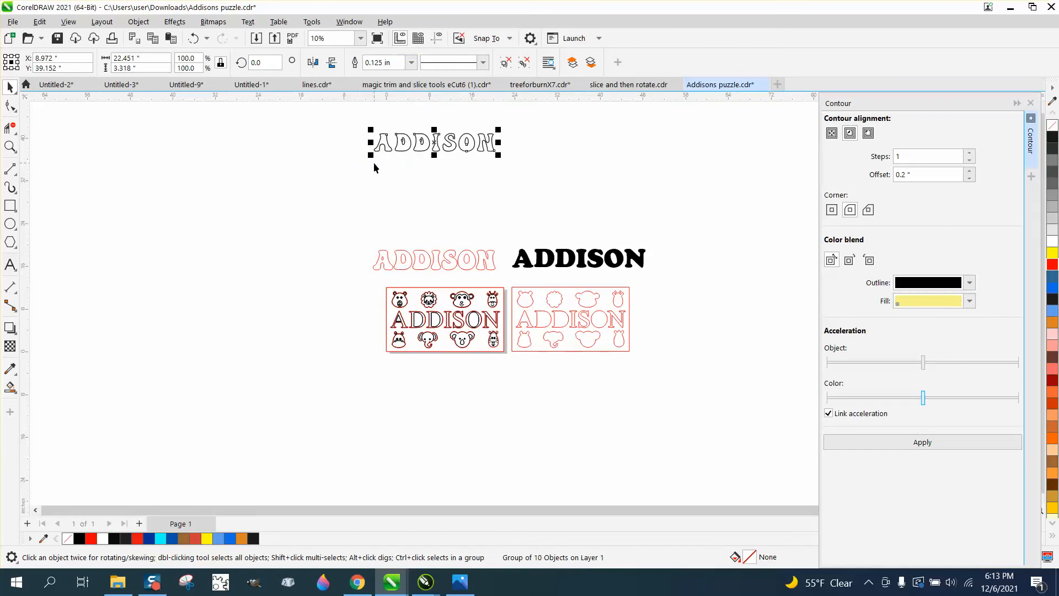
{"action": "key", "text": "Down"}
{"action": "key", "text": "Down"}
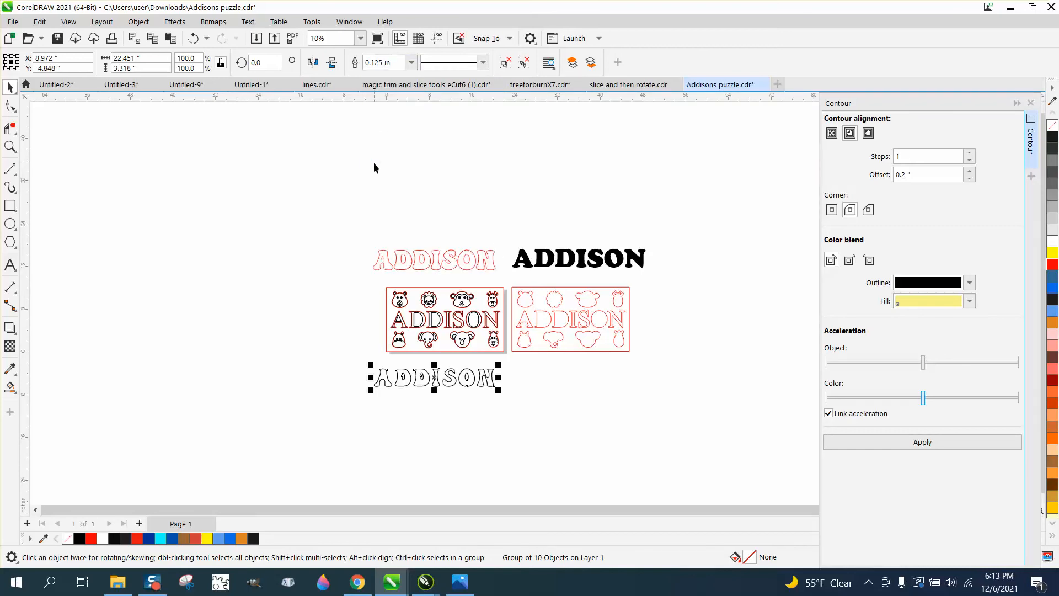
{"action": "key", "text": "Up"}
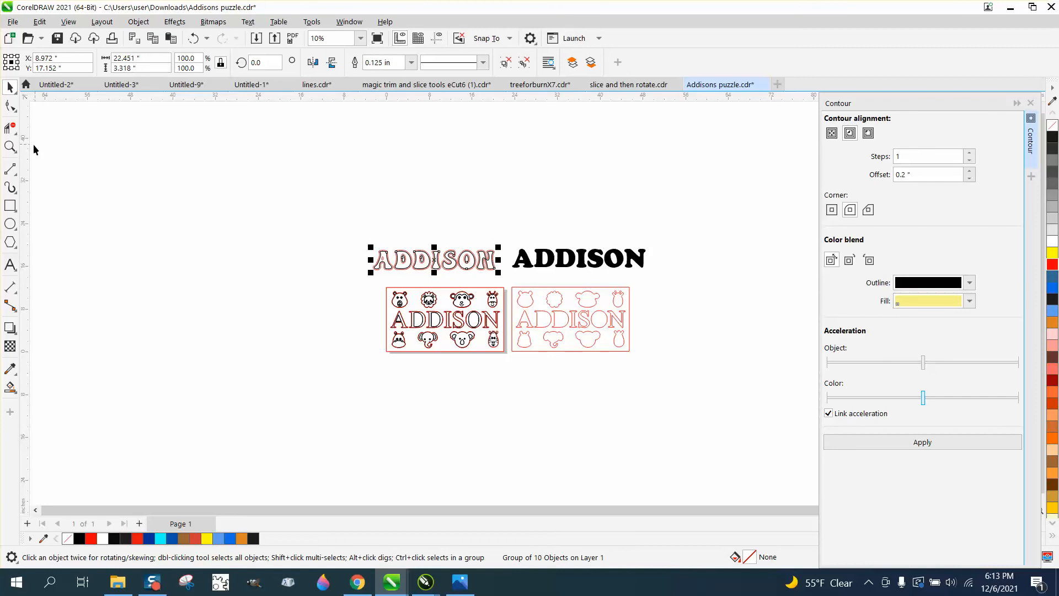
{"action": "left_click", "coordinate": [10, 146]}
{"action": "left_click_drag", "start_coordinate": [366, 205], "coordinate": [576, 317]}
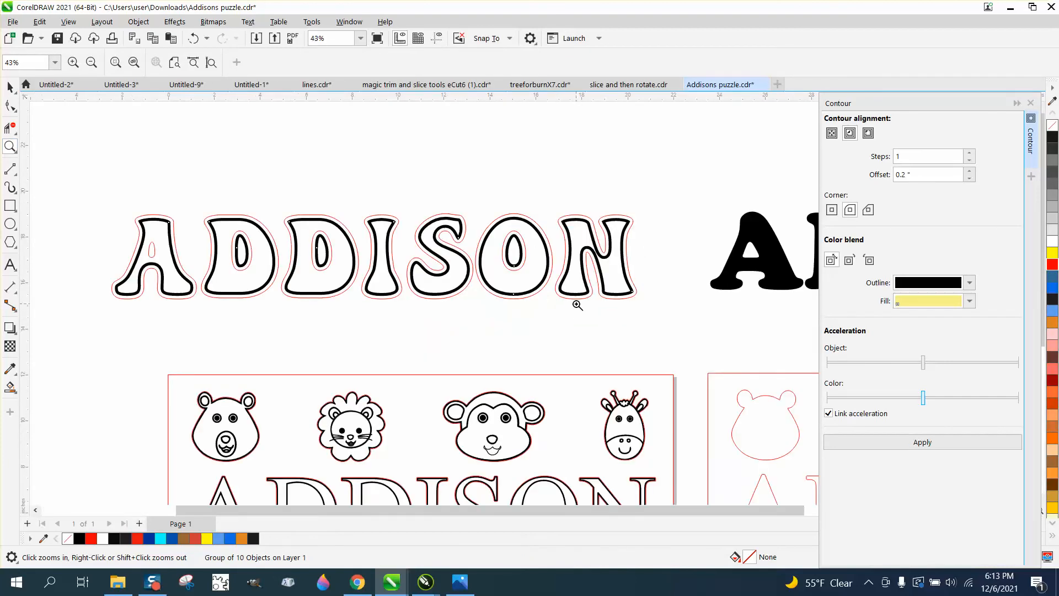
Step: Set the nudge distance to 2 inches and move the black inner letter outlines 4 inches up, clear of the red letters
{"action": "scroll", "coordinate": [549, 308], "scroll_direction": "down", "scroll_amount": 1}
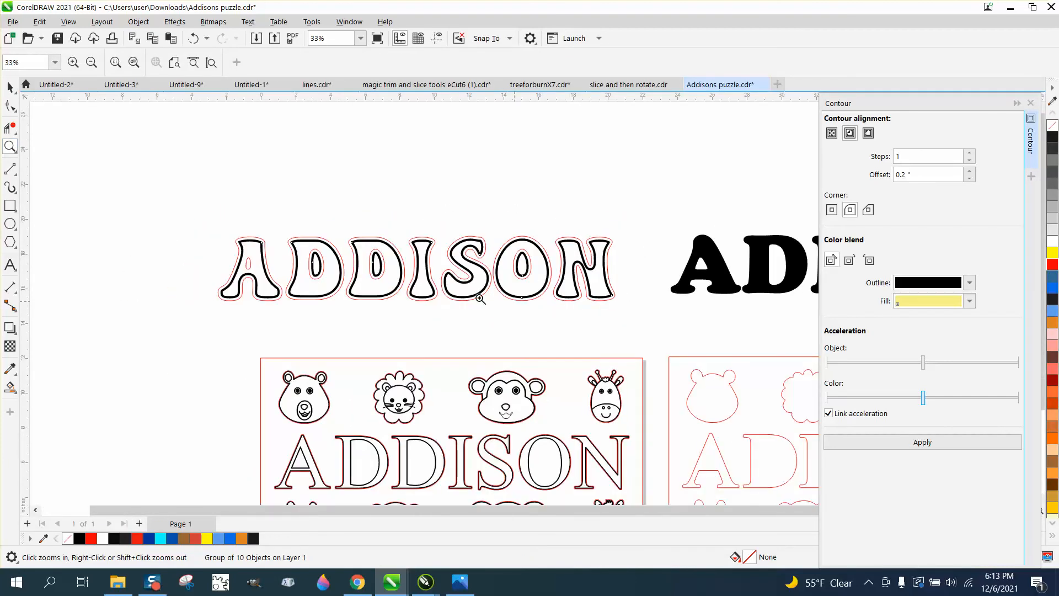
{"action": "left_click", "coordinate": [9, 87]}
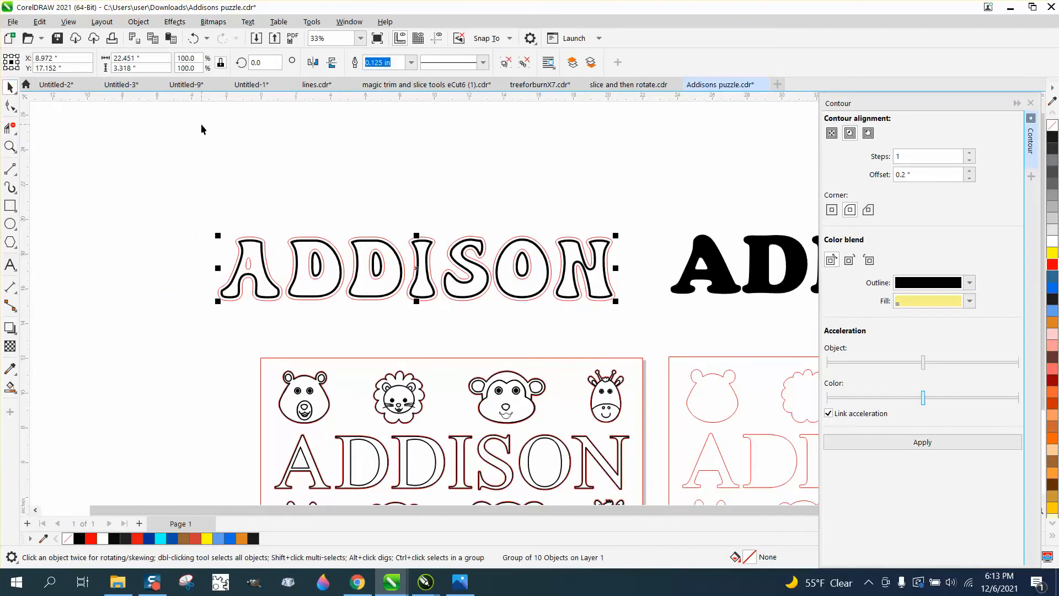
{"action": "left_click", "coordinate": [388, 170]}
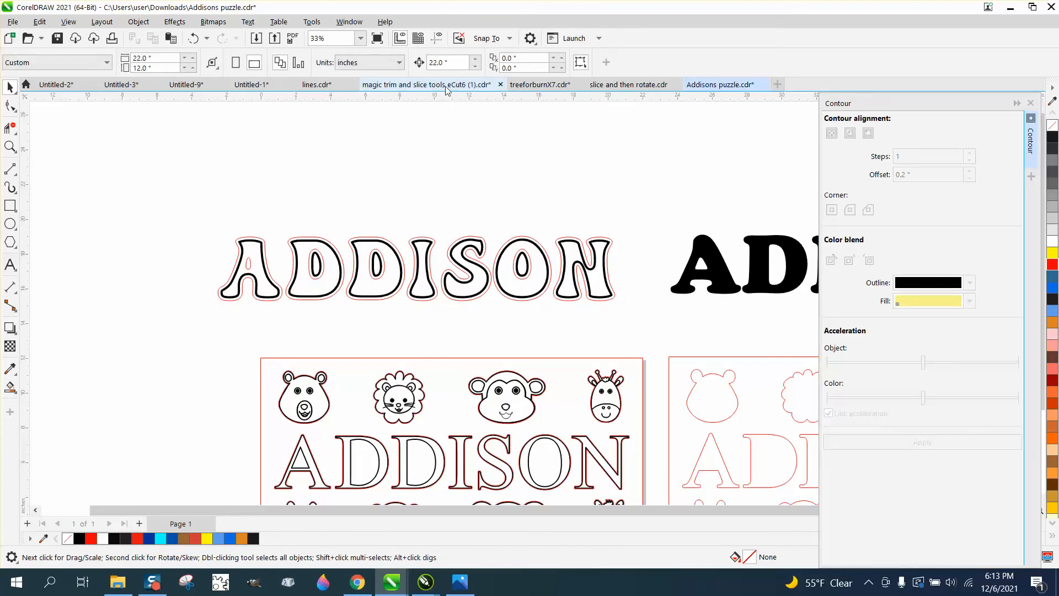
{"action": "left_click", "coordinate": [447, 62]}
{"action": "type", "text": "2"}
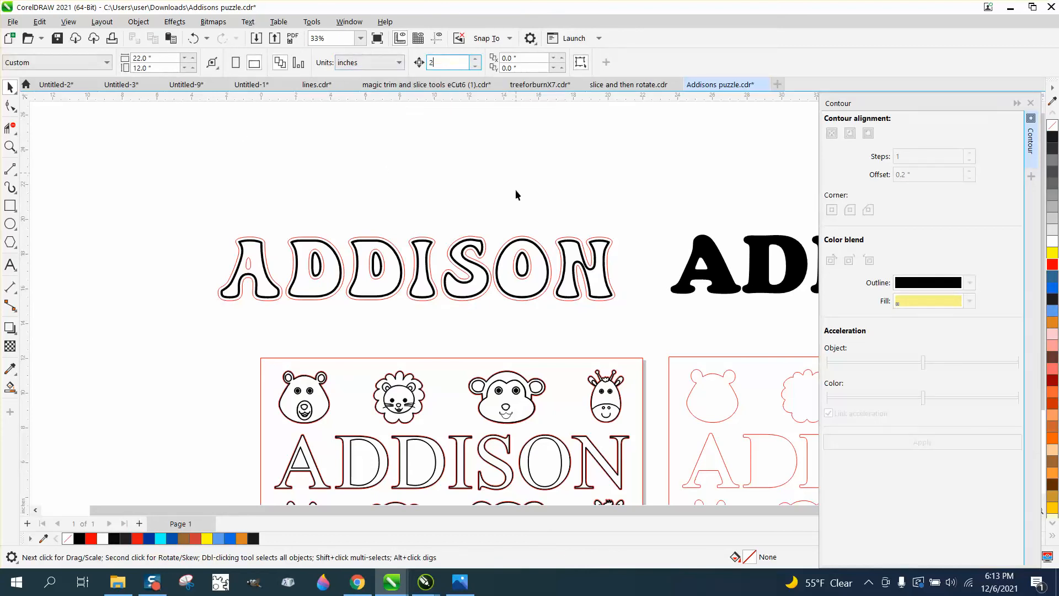
{"action": "left_click", "coordinate": [539, 259]}
{"action": "key", "text": "Up"}
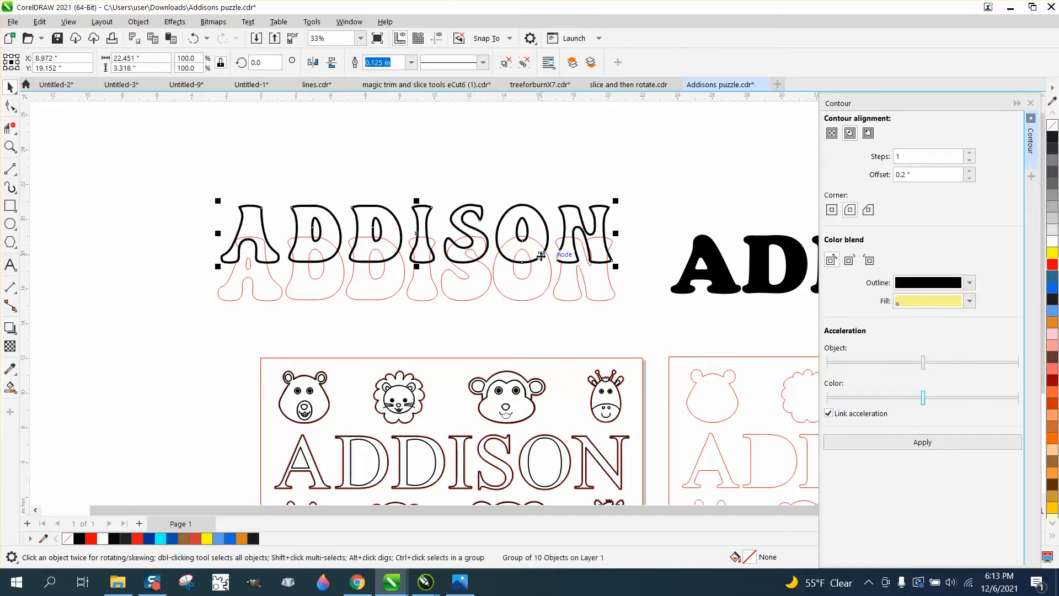
{"action": "key", "text": "Up"}
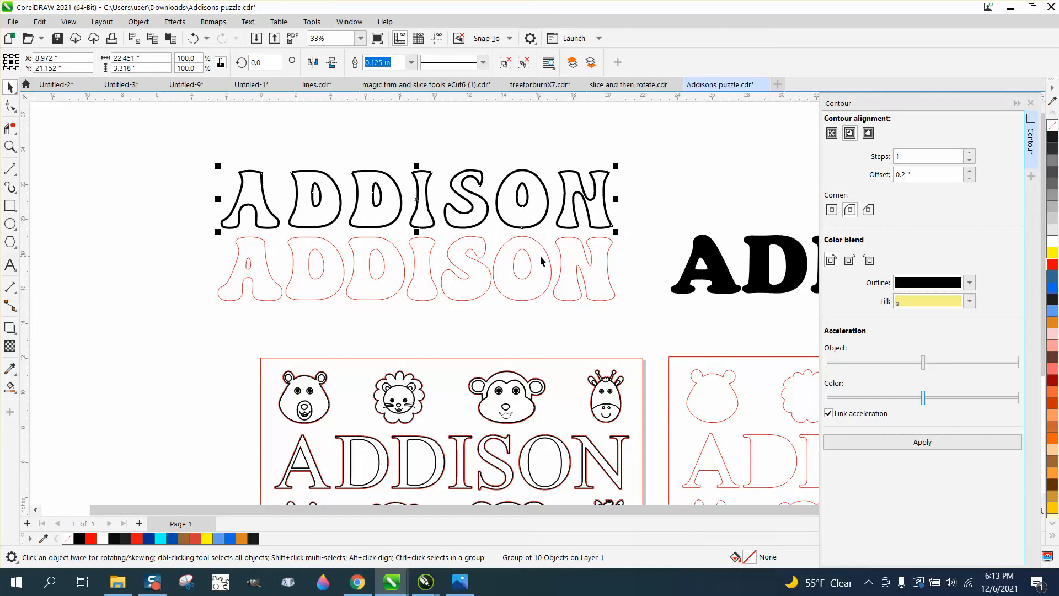
{"action": "left_click", "coordinate": [433, 280]}
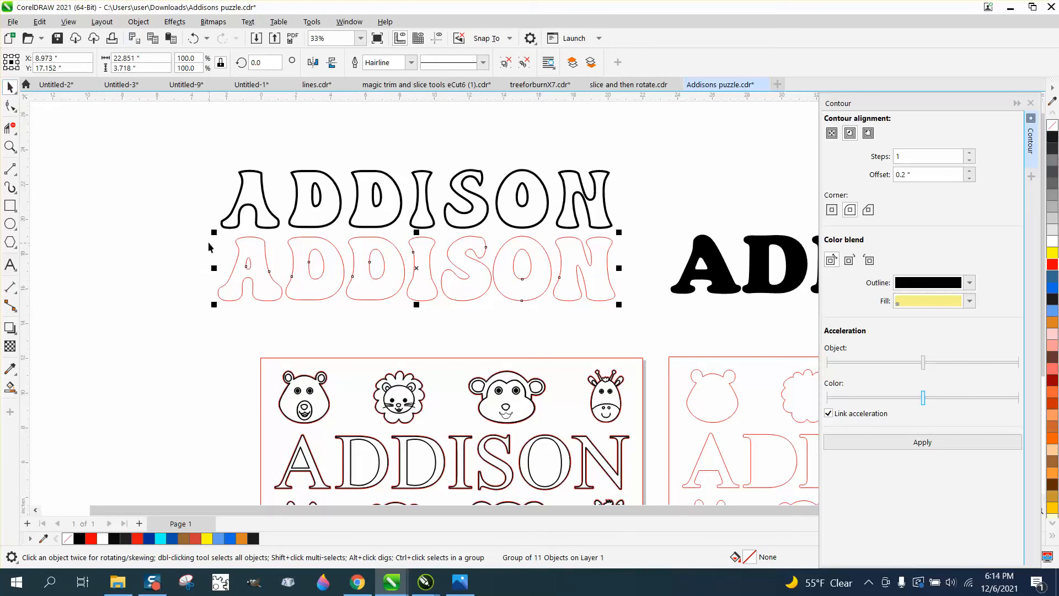
{"action": "left_click", "coordinate": [251, 268]}
{"action": "left_click", "coordinate": [251, 268]}
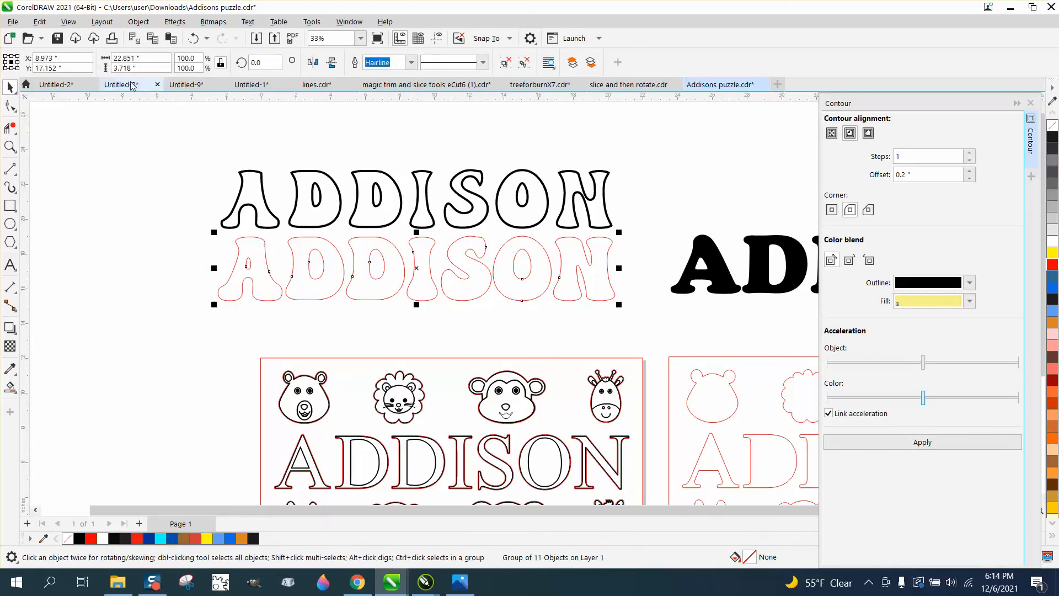
{"action": "left_click", "coordinate": [138, 22]}
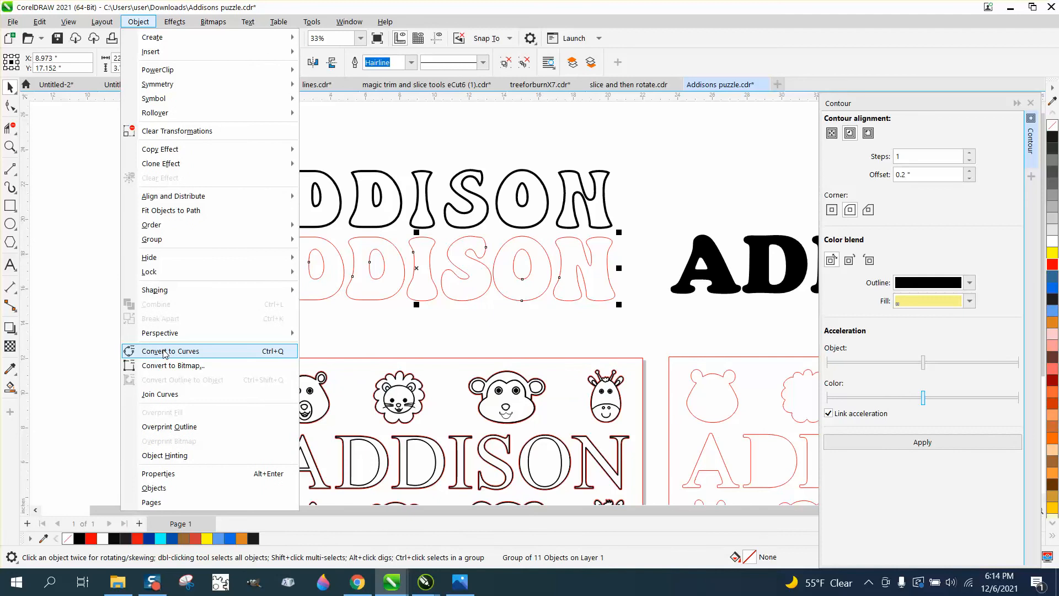
{"action": "left_click", "coordinate": [114, 312]}
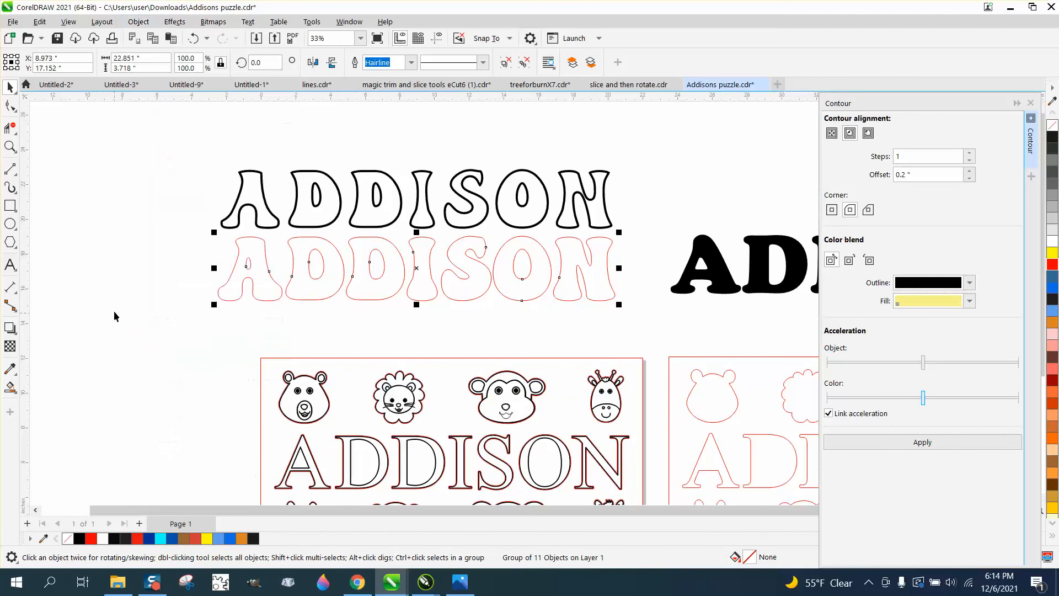
{"action": "left_click", "coordinate": [251, 268]}
{"action": "left_click", "coordinate": [138, 22]}
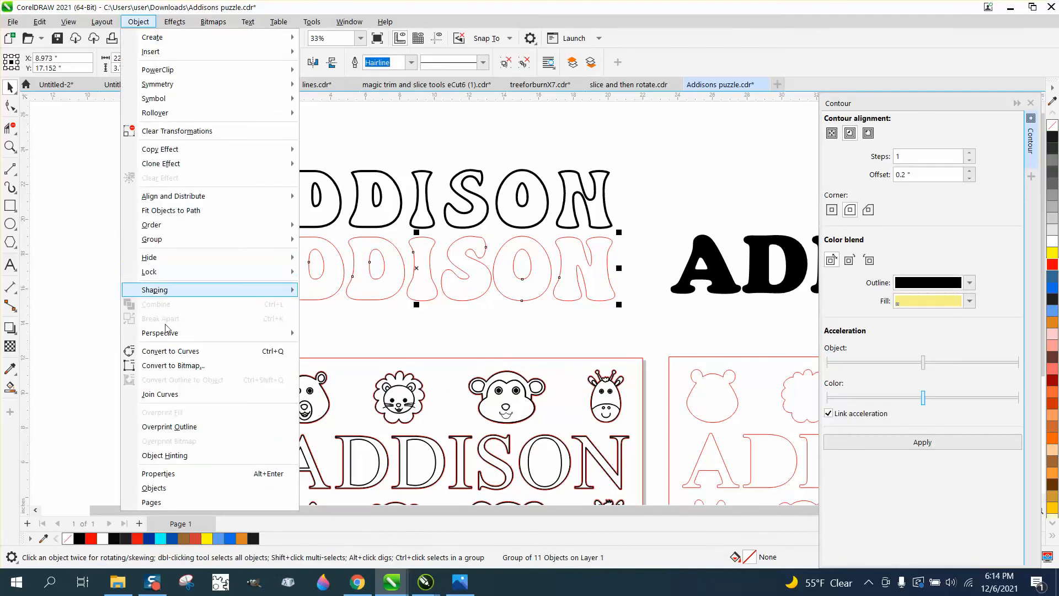
{"action": "left_click", "coordinate": [180, 351]}
{"action": "left_click", "coordinate": [202, 248]}
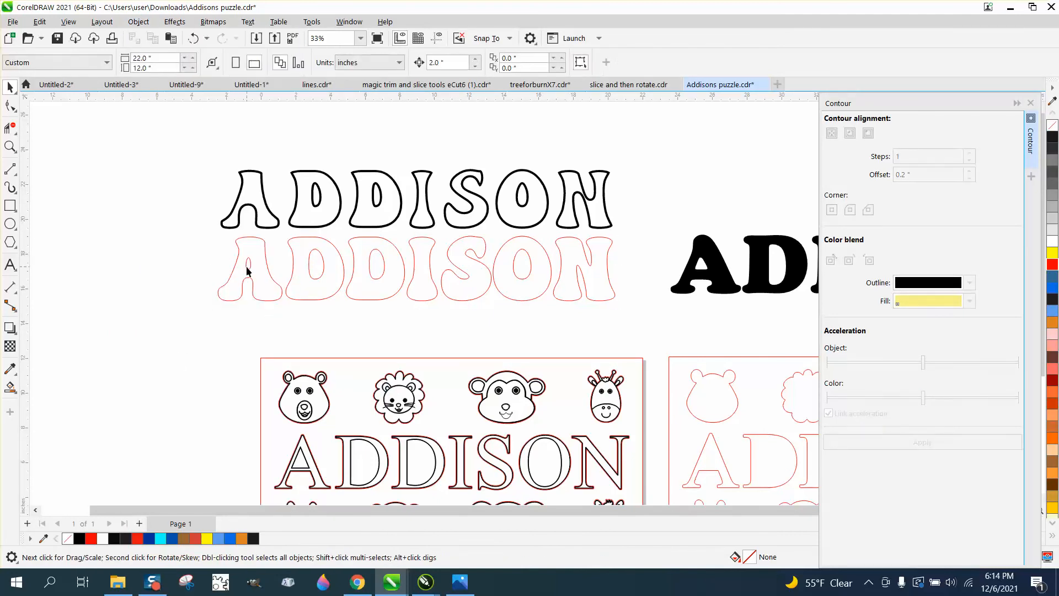
Step: Ungroup the red ADDISON letters into separate curves
{"action": "left_click", "coordinate": [248, 267]}
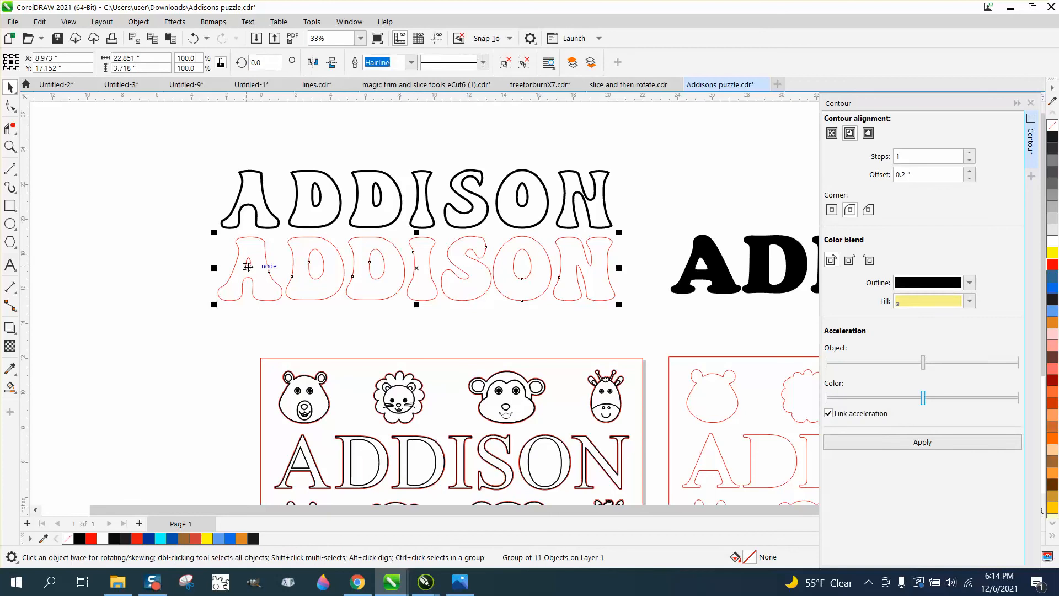
{"action": "left_click", "coordinate": [139, 22]}
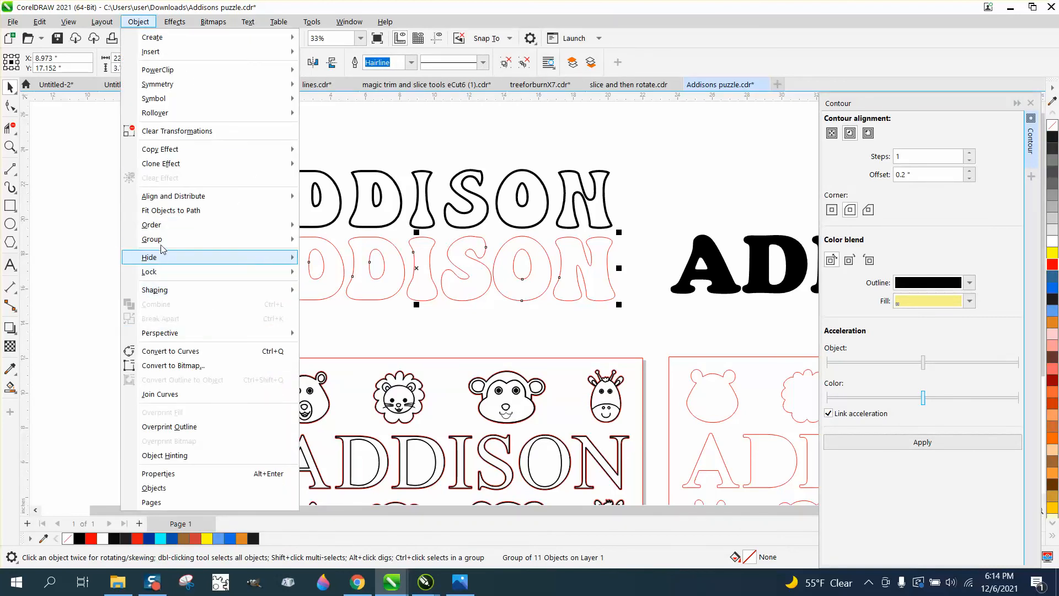
{"action": "mouse_move", "coordinate": [276, 239]}
{"action": "left_click", "coordinate": [323, 253]}
{"action": "left_click", "coordinate": [99, 232]}
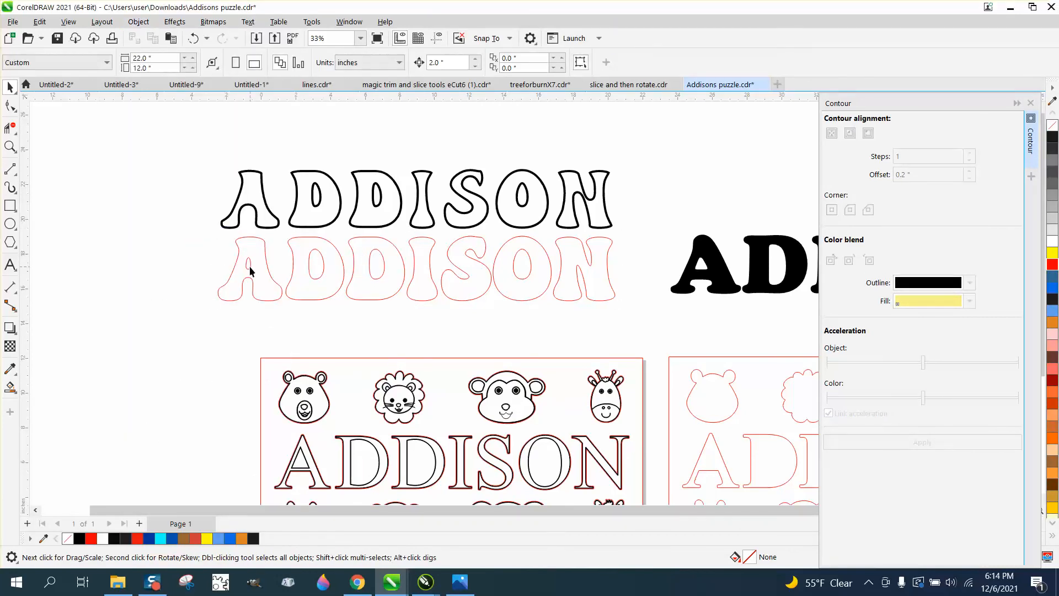
Step: Try a 0.125 in outline and a black fill on the red A's inner hole, and undo both changes
{"action": "left_click", "coordinate": [250, 270]}
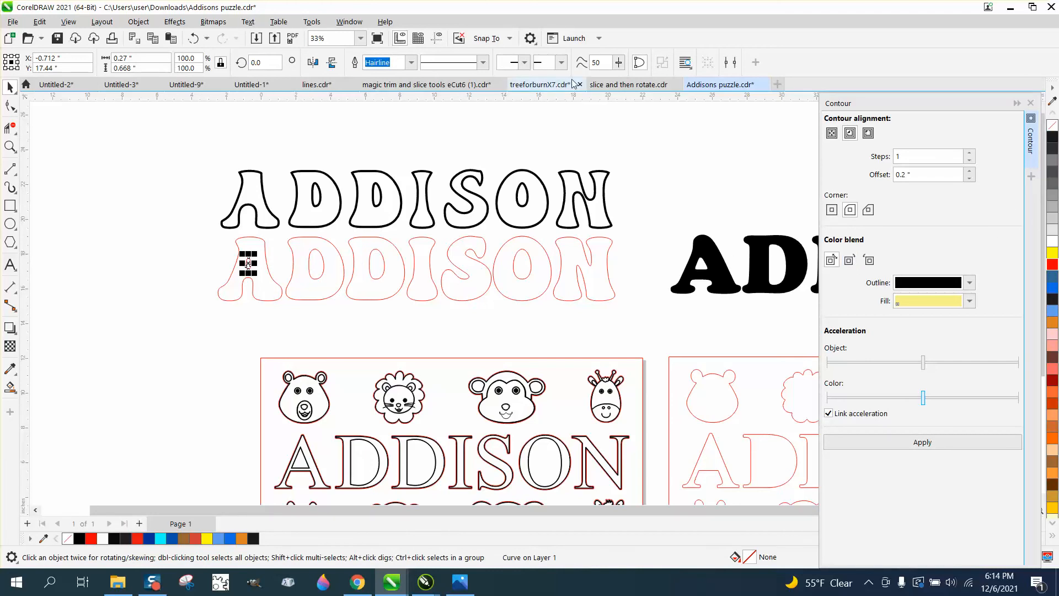
{"action": "left_click", "coordinate": [412, 62]}
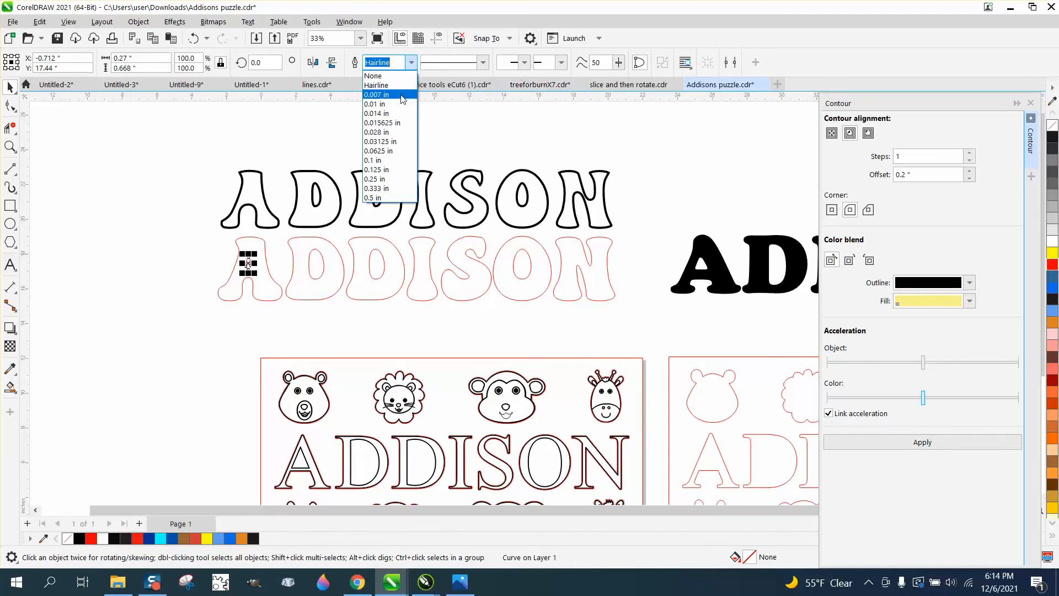
{"action": "left_click", "coordinate": [384, 172]}
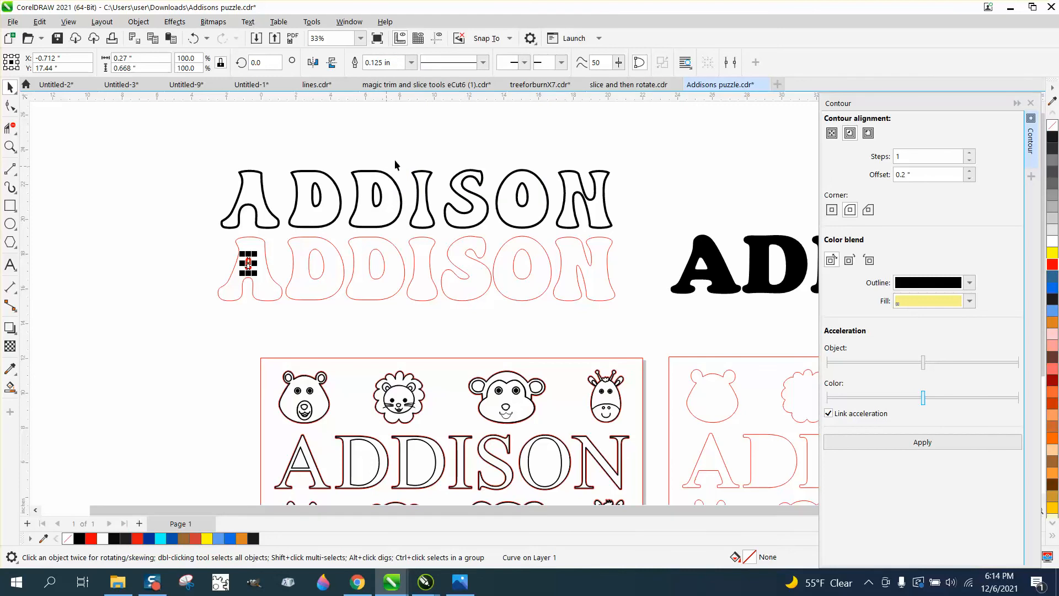
{"action": "left_click", "coordinate": [1052, 140]}
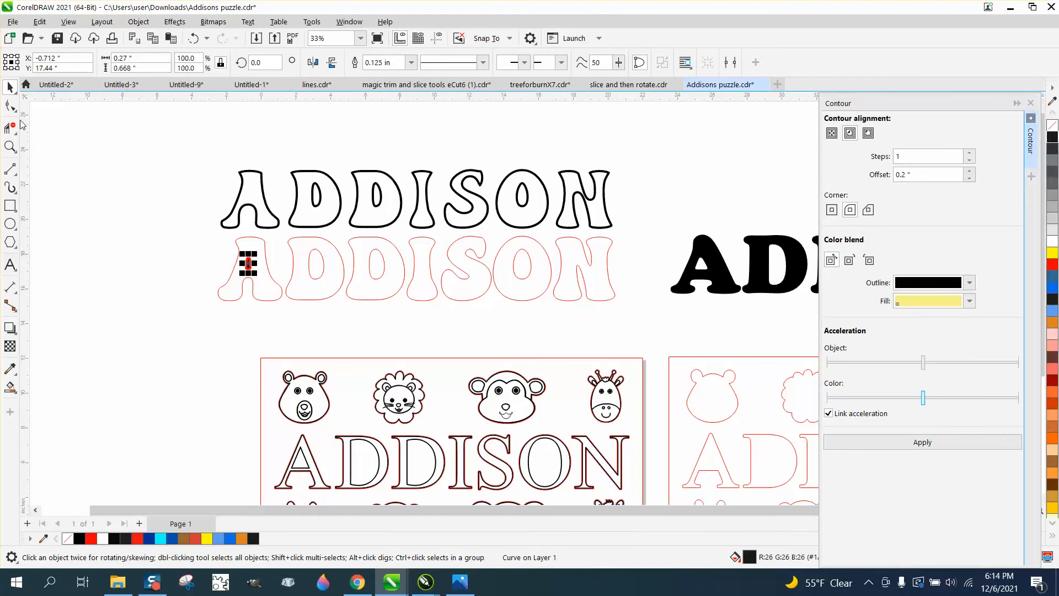
{"action": "left_click", "coordinate": [9, 146]}
{"action": "left_click_drag", "start_coordinate": [202, 234], "coordinate": [321, 300]}
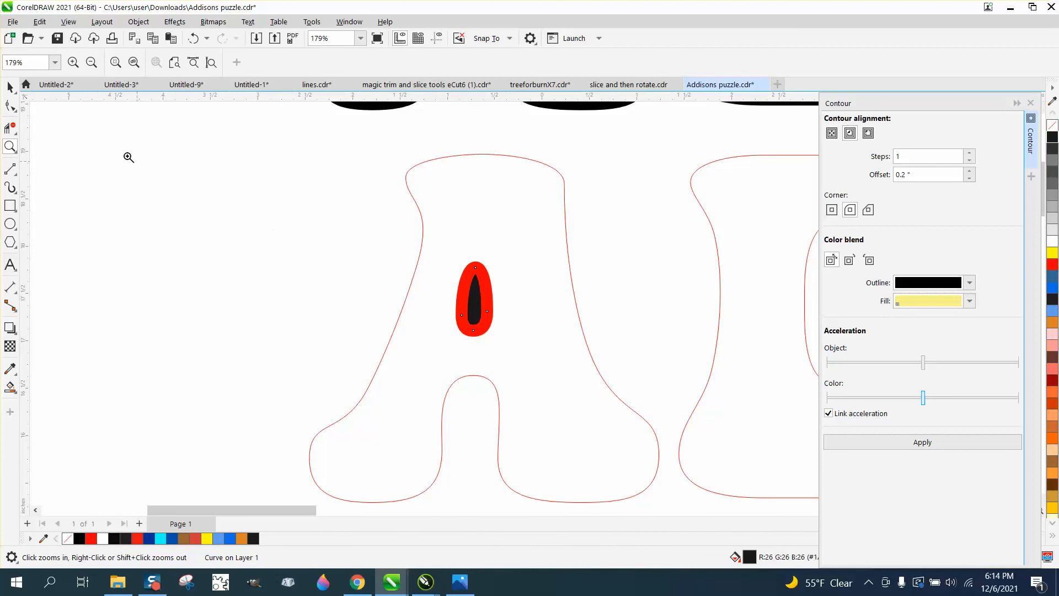
{"action": "left_click", "coordinate": [9, 87]}
{"action": "scroll", "coordinate": [314, 213], "scroll_direction": "down", "scroll_amount": 1}
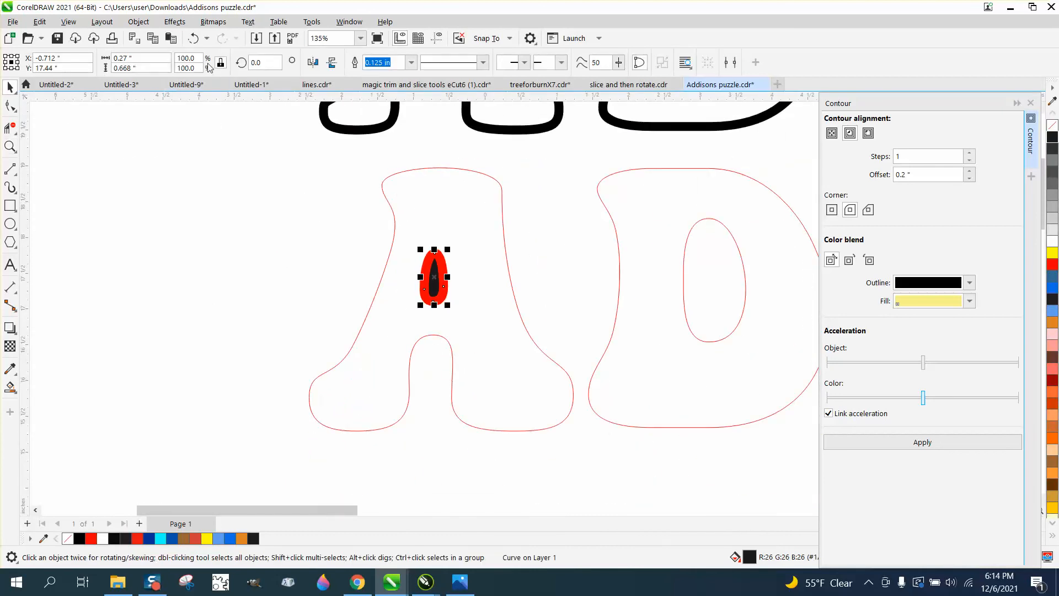
{"action": "left_click", "coordinate": [193, 38]}
{"action": "left_click", "coordinate": [193, 38]}
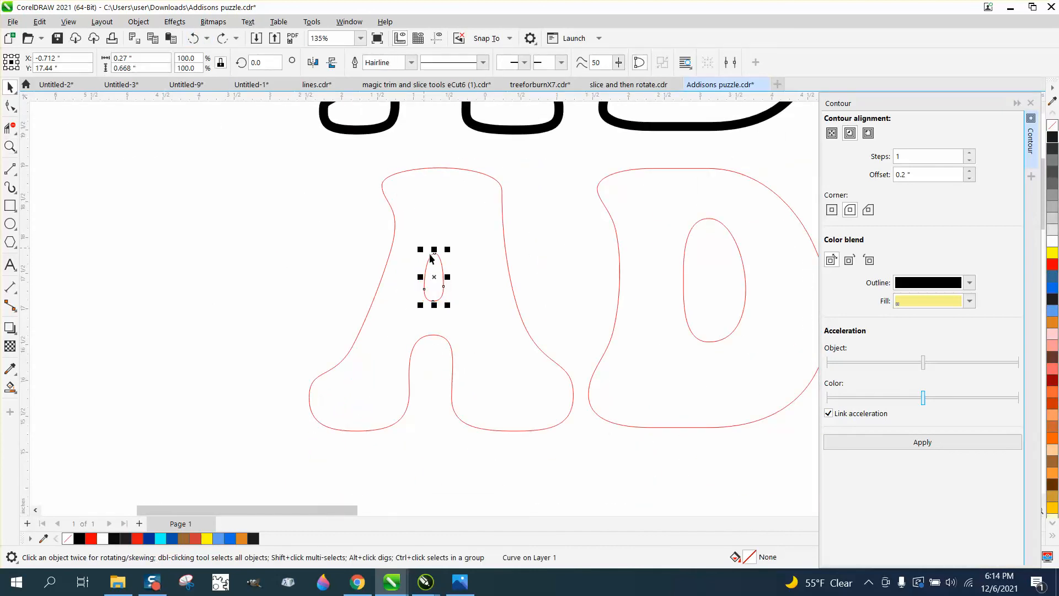
Step: Move the red A's inner hole 4 inches up into the black A and give it a black 0.125 in outline
{"action": "scroll", "coordinate": [527, 391], "scroll_direction": "down", "scroll_amount": 2}
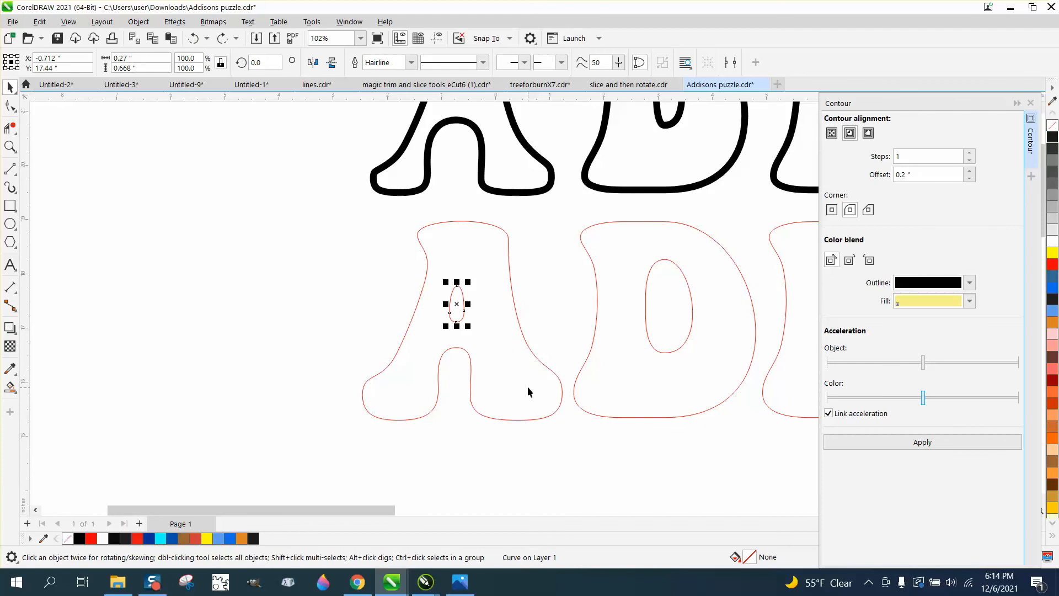
{"action": "key", "text": "Up"}
{"action": "key", "text": "Up"}
{"action": "scroll", "coordinate": [527, 386], "scroll_direction": "down", "scroll_amount": 1}
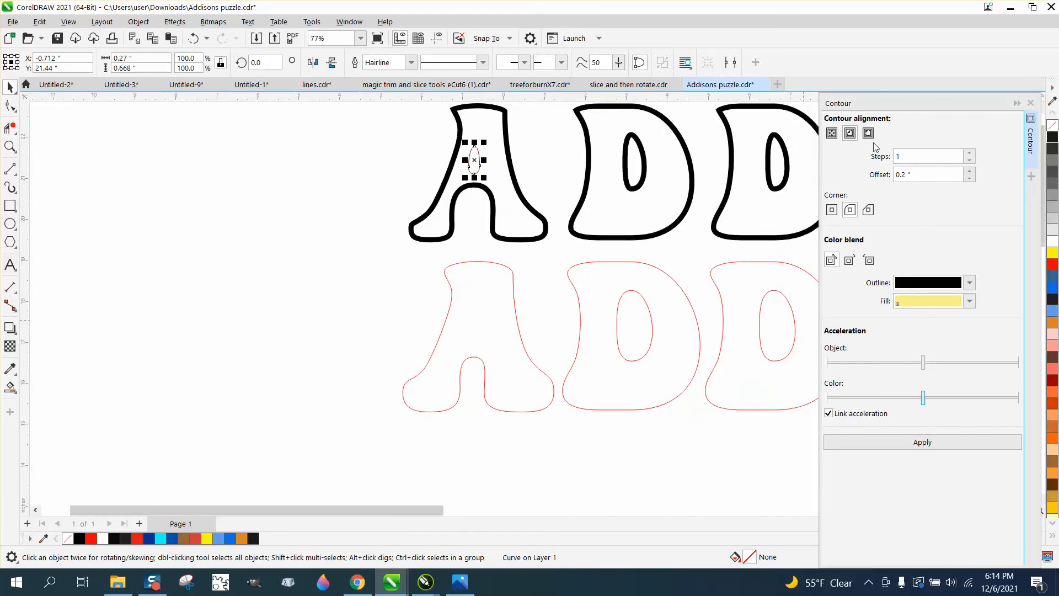
{"action": "left_click", "coordinate": [411, 63]}
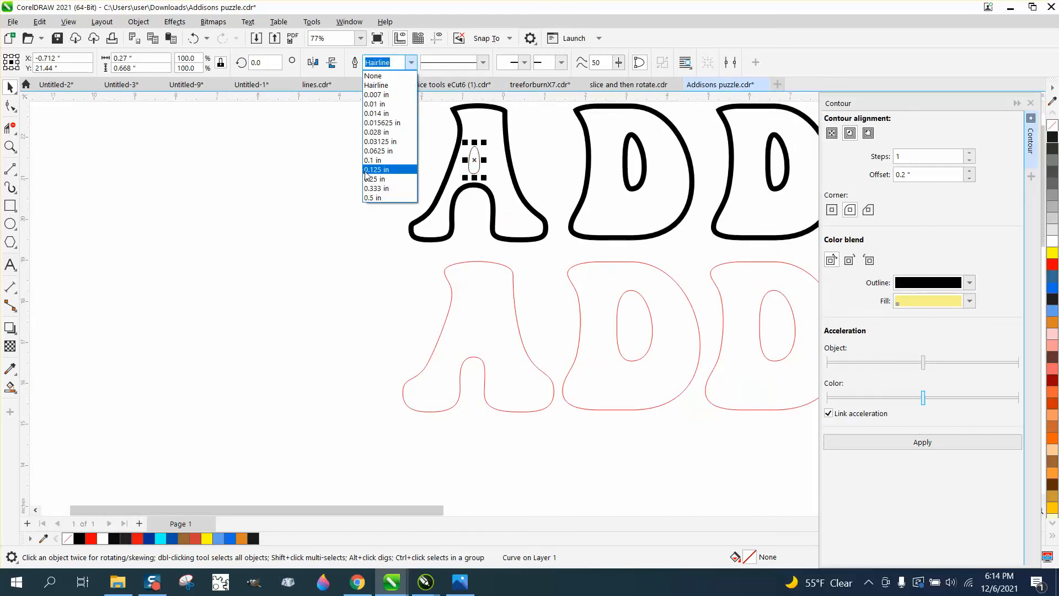
{"action": "left_click", "coordinate": [368, 170]}
{"action": "left_click", "coordinate": [311, 160]}
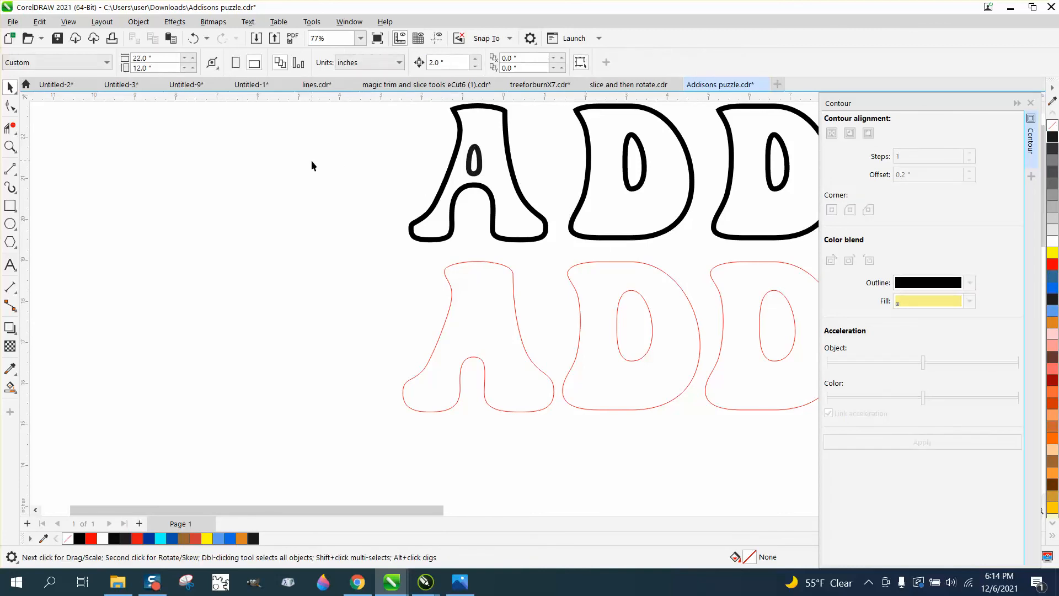
Step: Delete the red inner holes of both Ds and the O
{"action": "scroll", "coordinate": [392, 259], "scroll_direction": "down", "scroll_amount": 1}
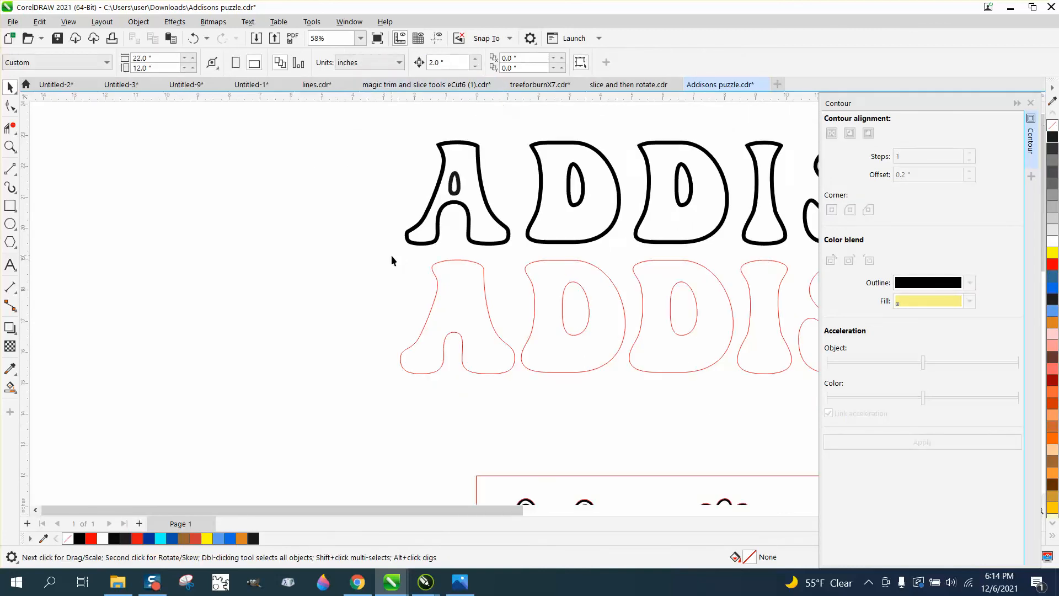
{"action": "left_click", "coordinate": [587, 301]}
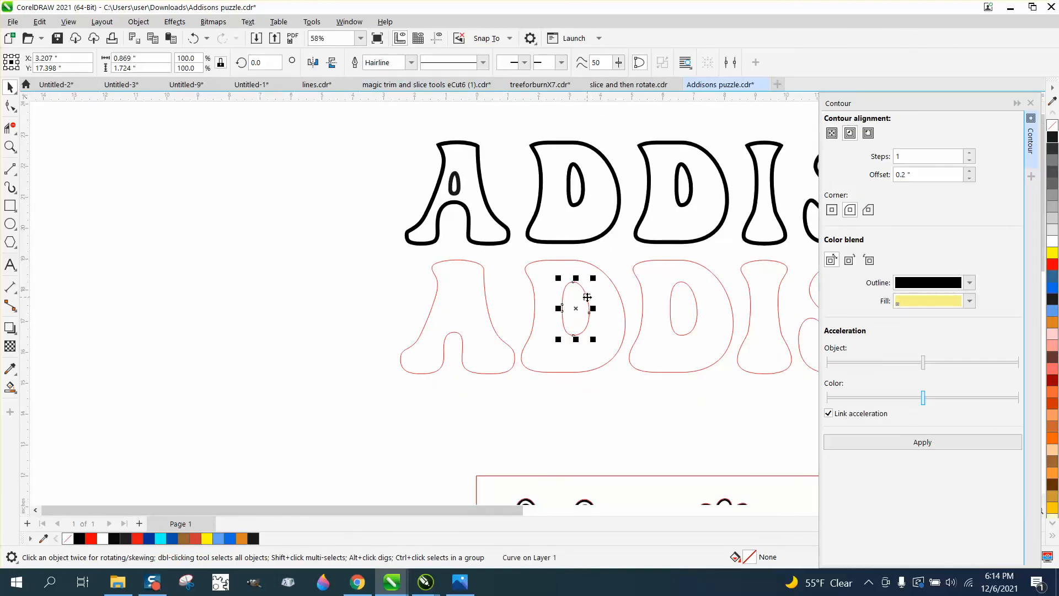
{"action": "key", "text": "Delete"}
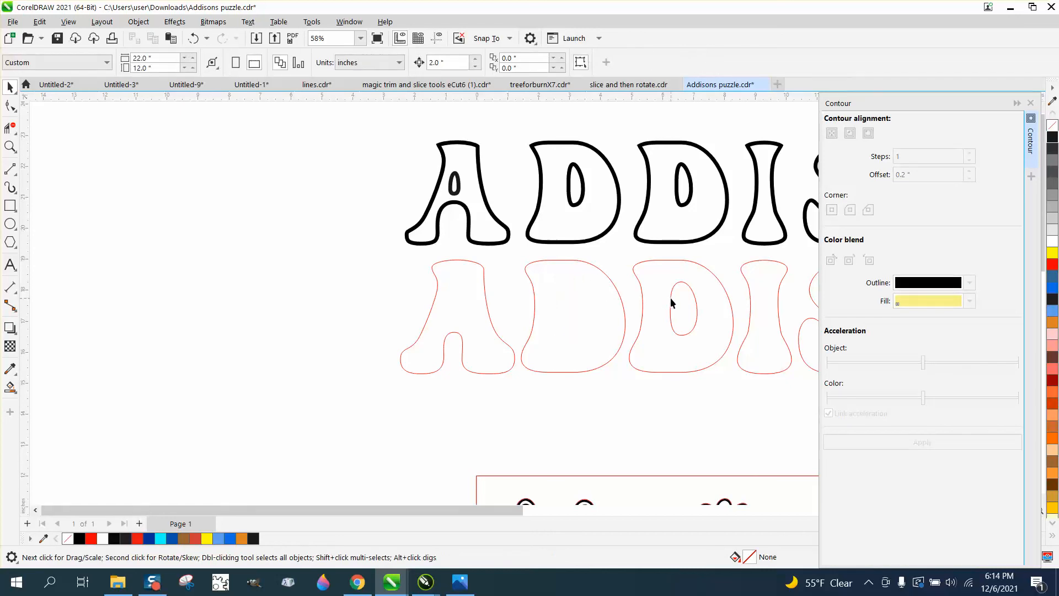
{"action": "left_click", "coordinate": [671, 302]}
{"action": "key", "text": "Delete"}
{"action": "scroll", "coordinate": [592, 291], "scroll_direction": "down", "scroll_amount": 2}
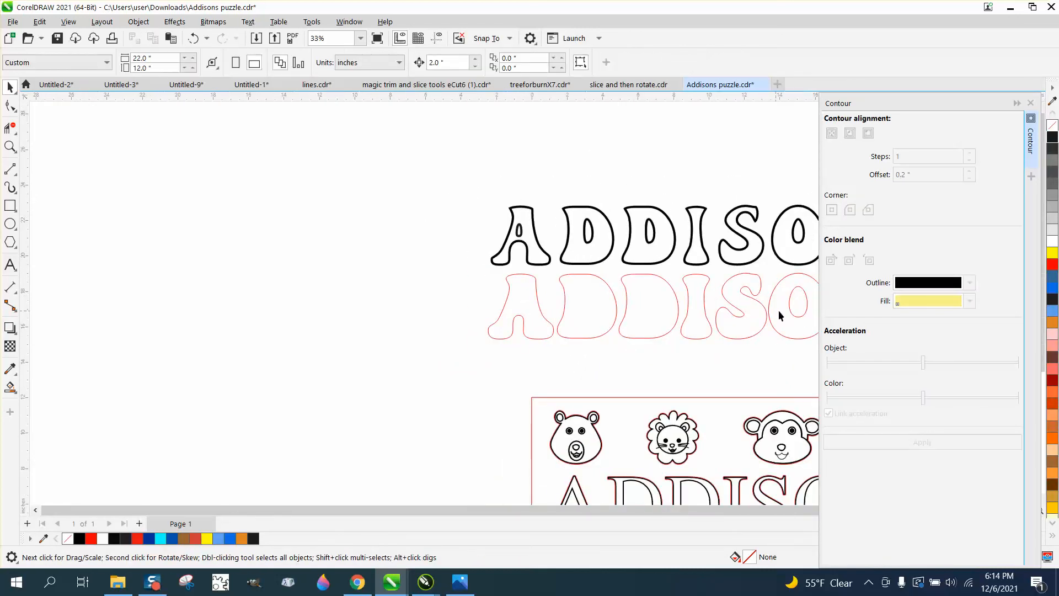
{"action": "left_click", "coordinate": [789, 312]}
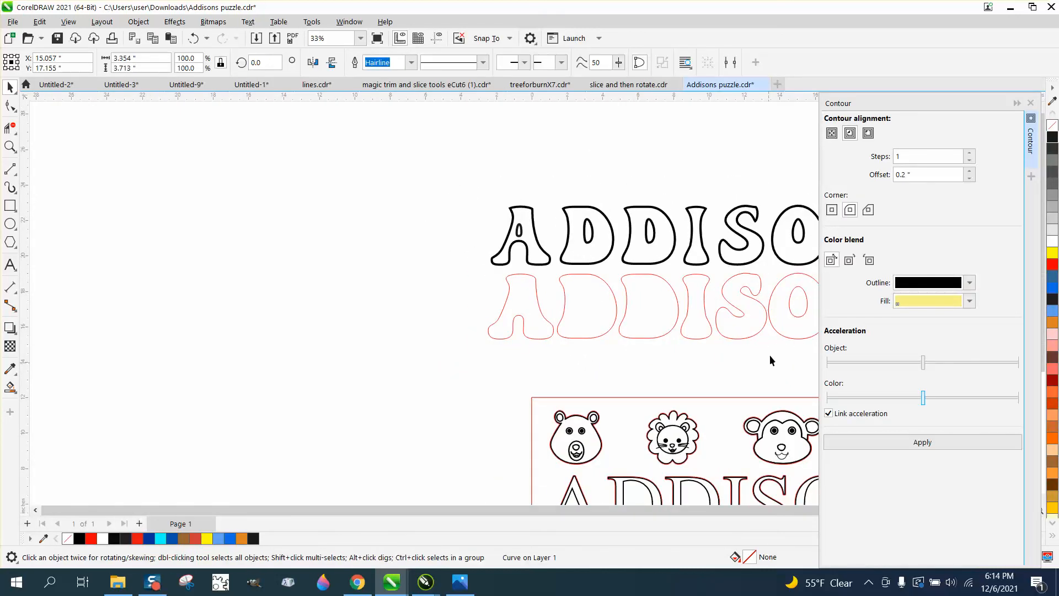
{"action": "left_click", "coordinate": [792, 315]}
{"action": "key", "text": "Delete"}
{"action": "scroll", "coordinate": [717, 347], "scroll_direction": "down", "scroll_amount": 1}
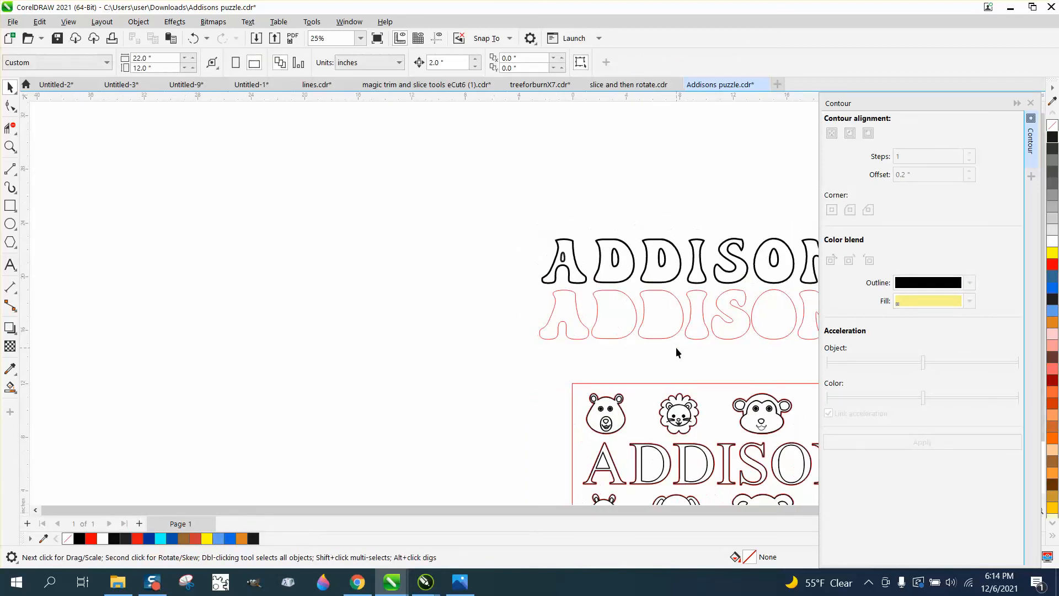
Step: Move the black letter outlines together with the A's hole 4 inches down inside the red letters, and close the Contour settings
{"action": "scroll", "coordinate": [676, 351], "scroll_direction": "down", "scroll_amount": 1}
{"action": "left_click", "coordinate": [10, 146]}
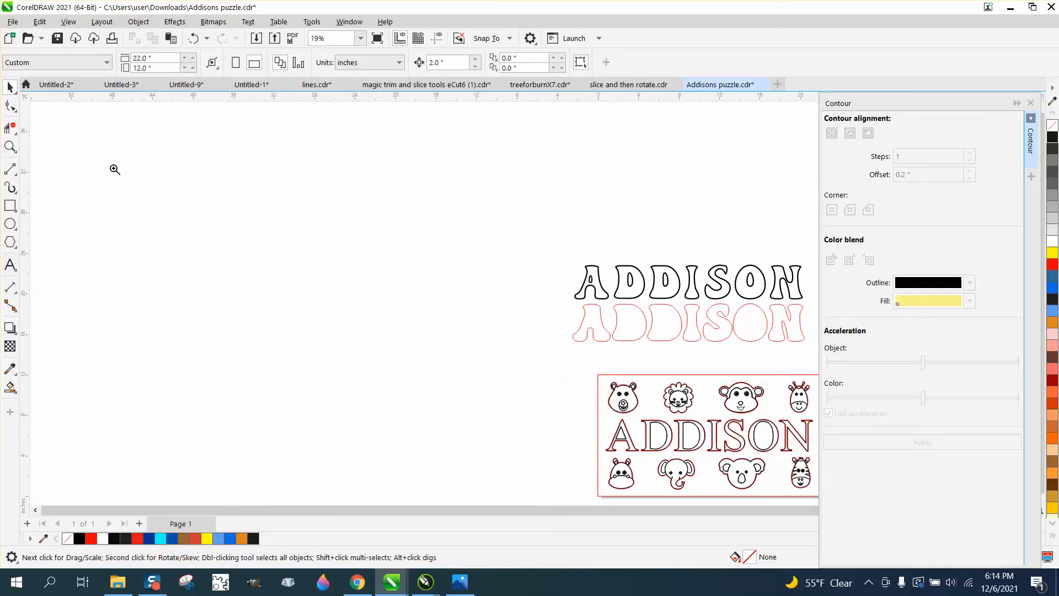
{"action": "left_click_drag", "start_coordinate": [852, 375], "coordinate": [852, 373]}
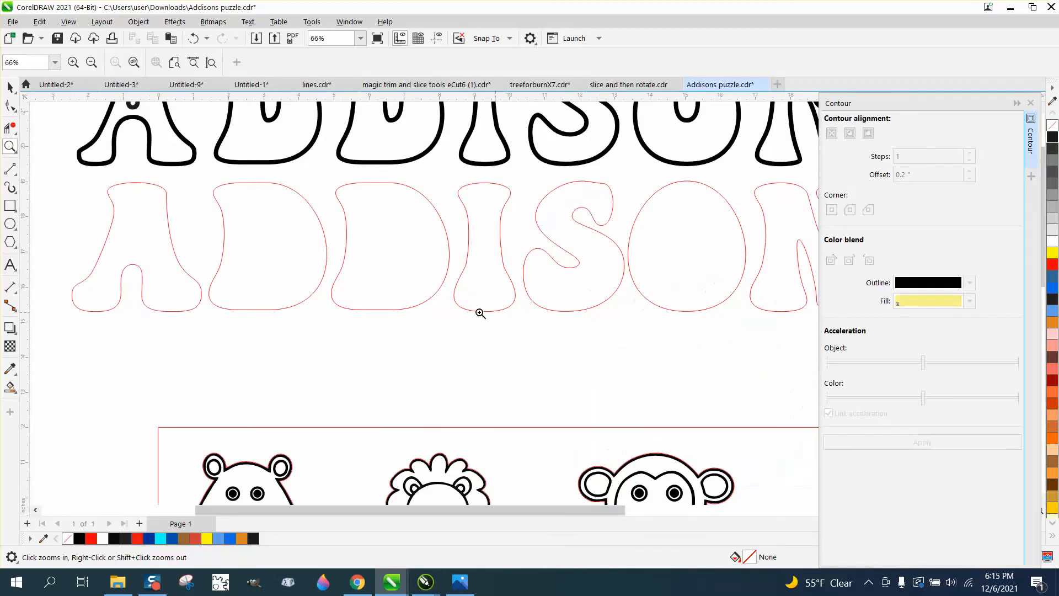
{"action": "right_click", "coordinate": [359, 298]}
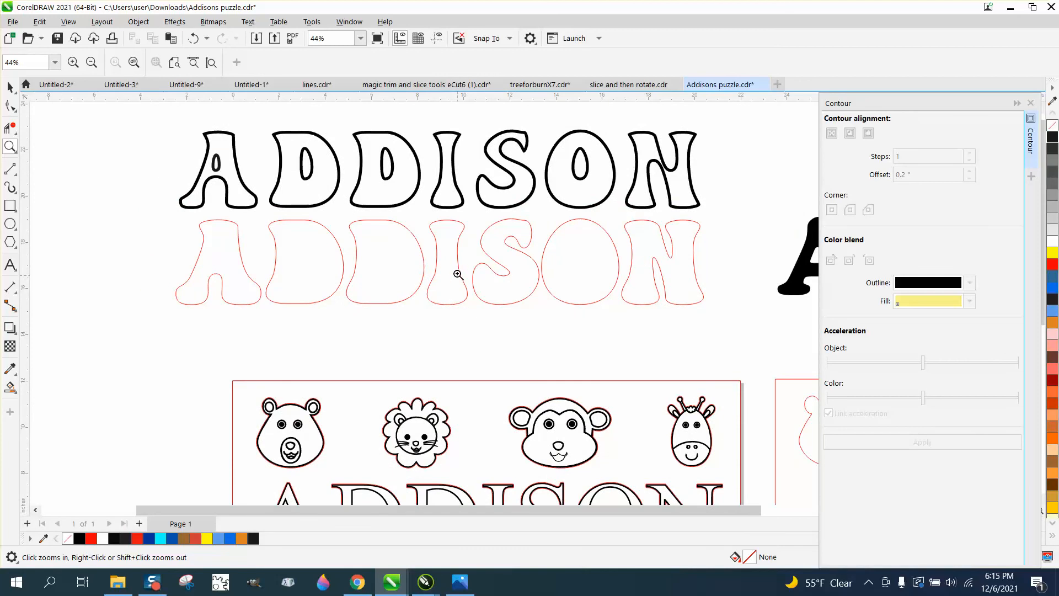
{"action": "left_click", "coordinate": [10, 86]}
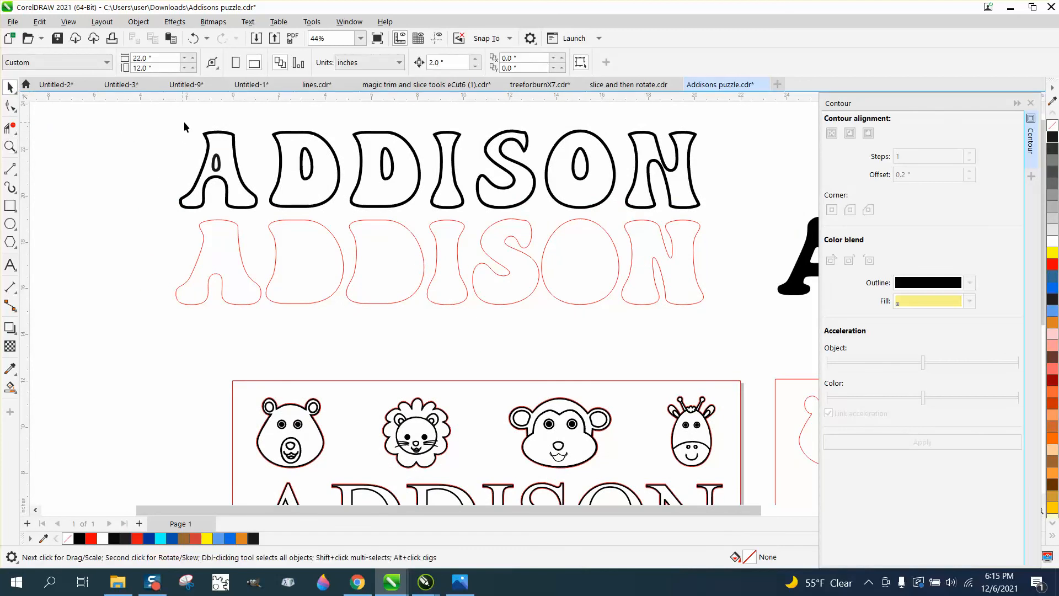
{"action": "left_click_drag", "start_coordinate": [653, 215], "coordinate": [720, 223]}
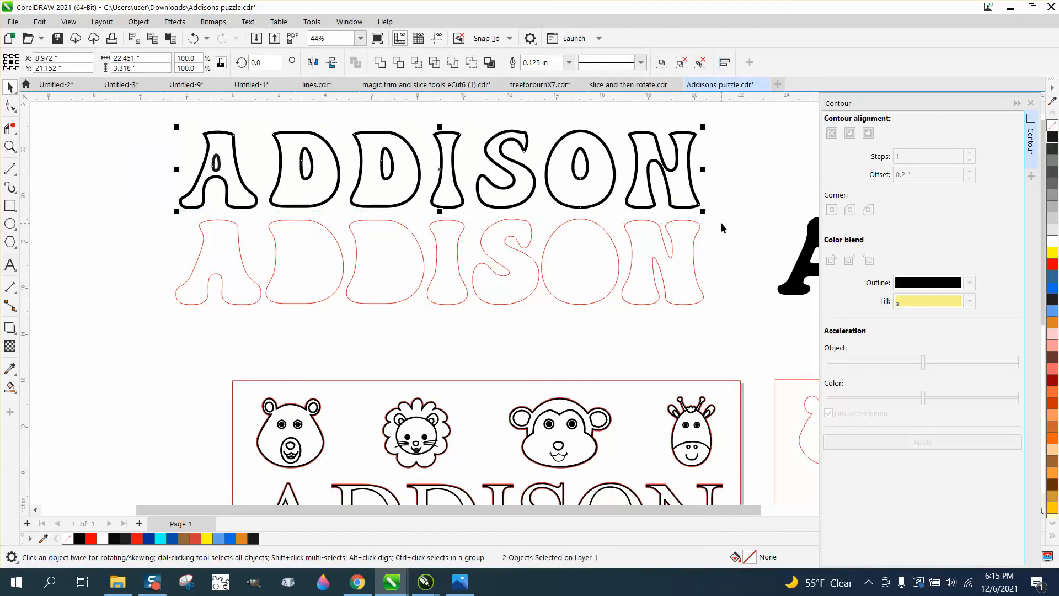
{"action": "key", "text": "Down"}
{"action": "key", "text": "Down"}
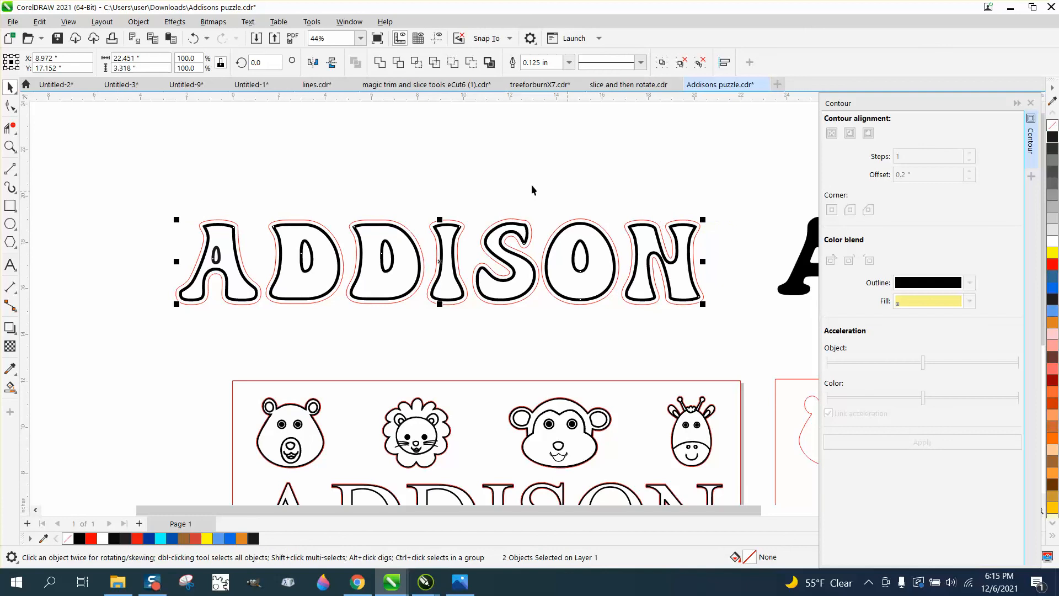
{"action": "scroll", "coordinate": [414, 157], "scroll_direction": "down", "scroll_amount": 2}
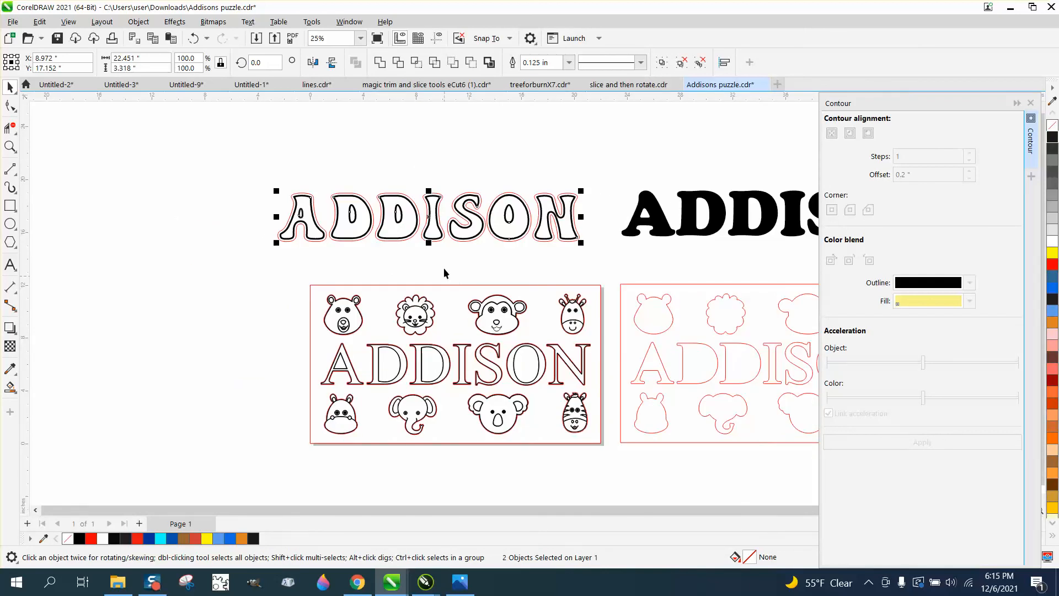
{"action": "left_click", "coordinate": [1030, 103]}
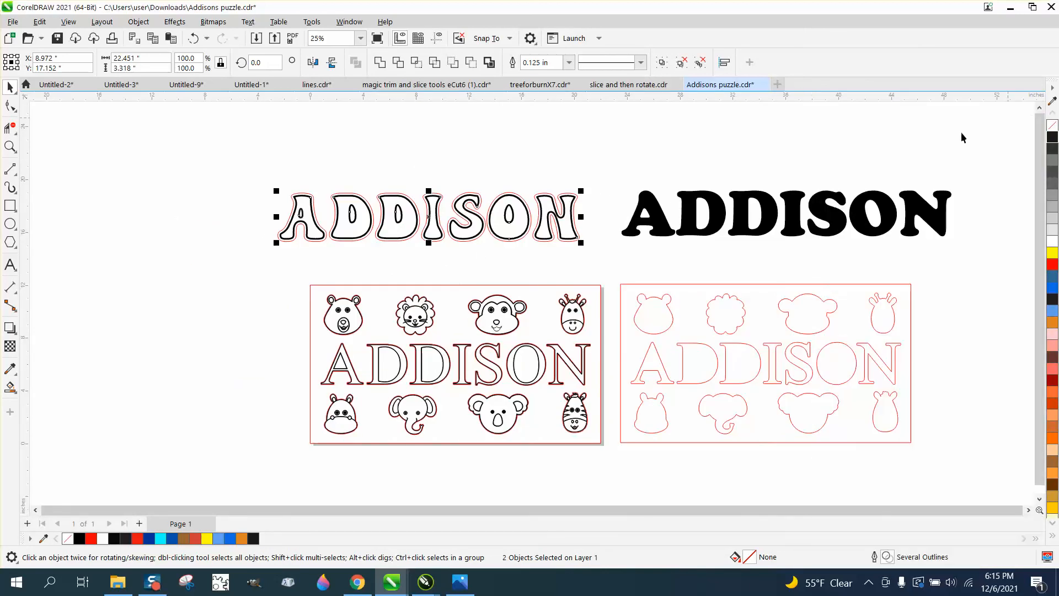